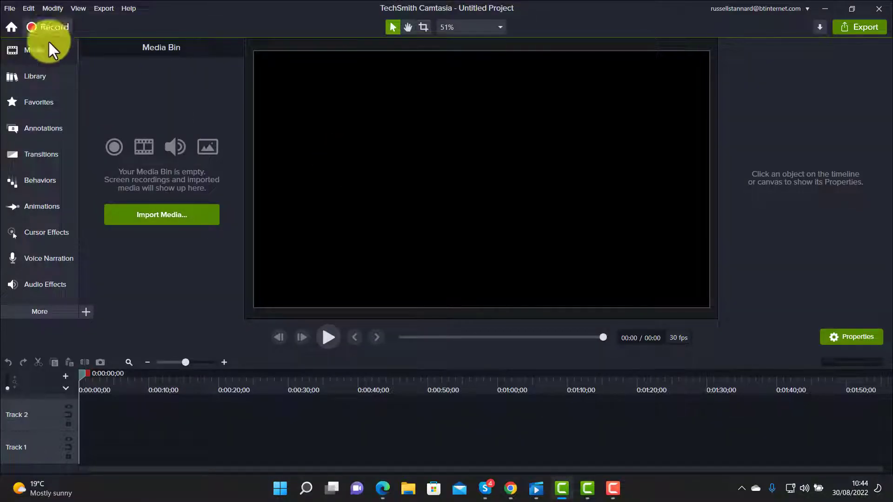
Add a plain text callout to the canvas and enter the text "English in the Classroom Project"
{"action": "left_click", "coordinate": [41, 128]}
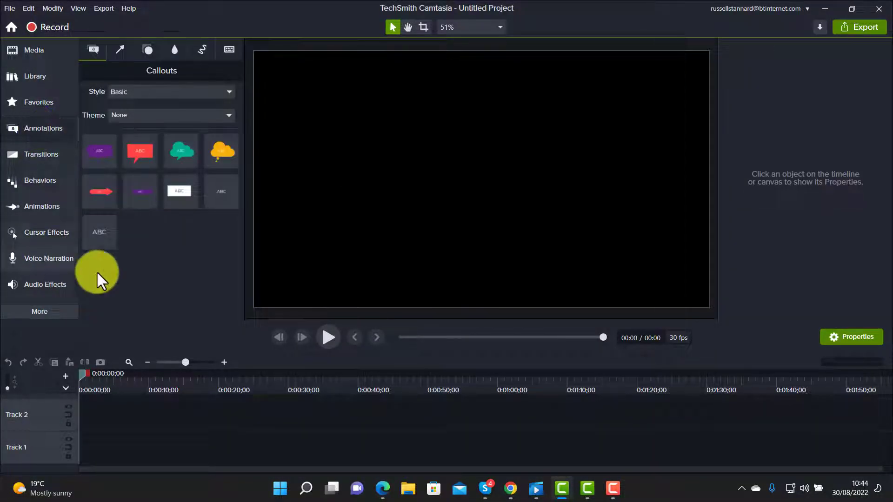
{"action": "left_click_drag", "start_coordinate": [100, 231], "coordinate": [301, 185]}
{"action": "double_click", "coordinate": [329, 185]}
{"action": "type", "text": "E"}
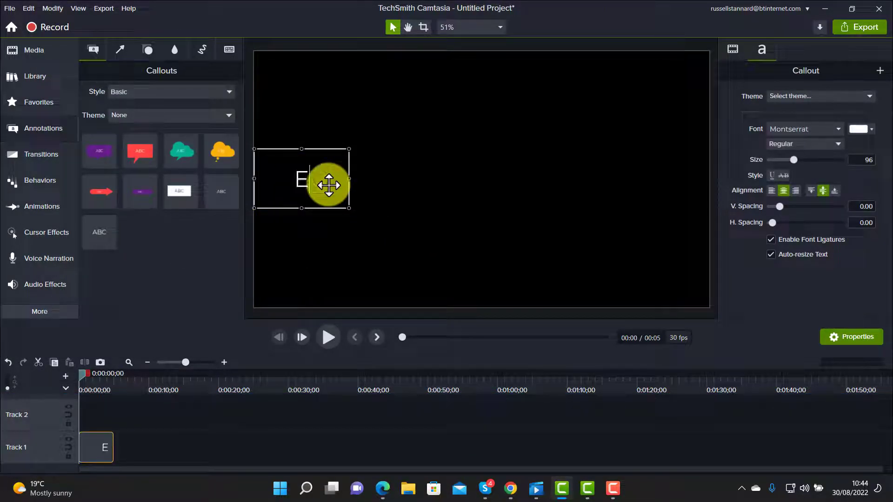
{"action": "type", "text": "nglis"}
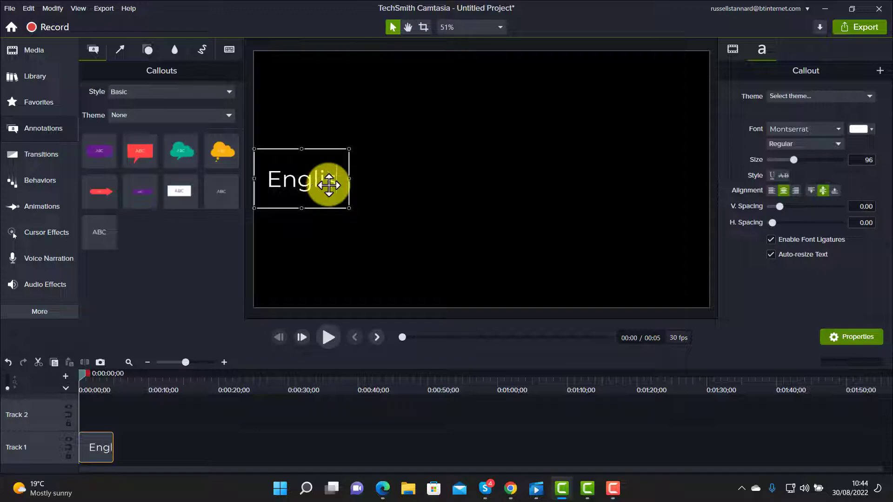
{"action": "type", "text": "h in the"}
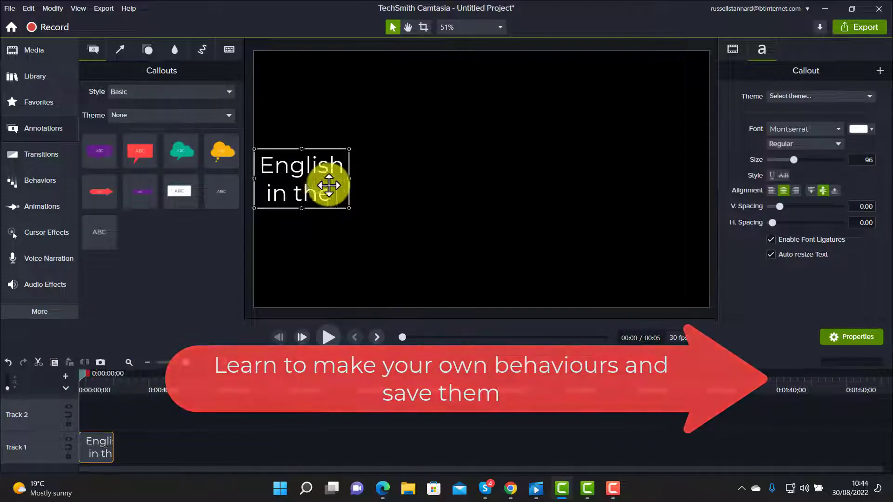
{"action": "type", "text": " diassr"}
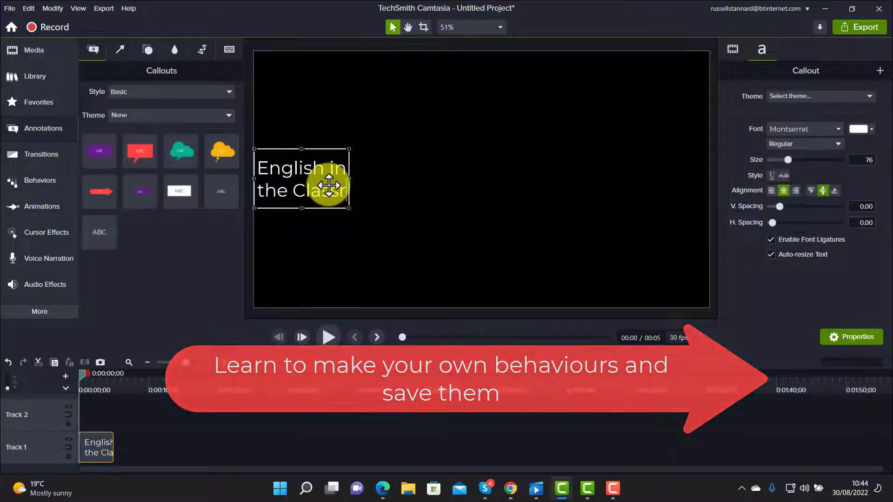
{"action": "type", "text": "oom Project"}
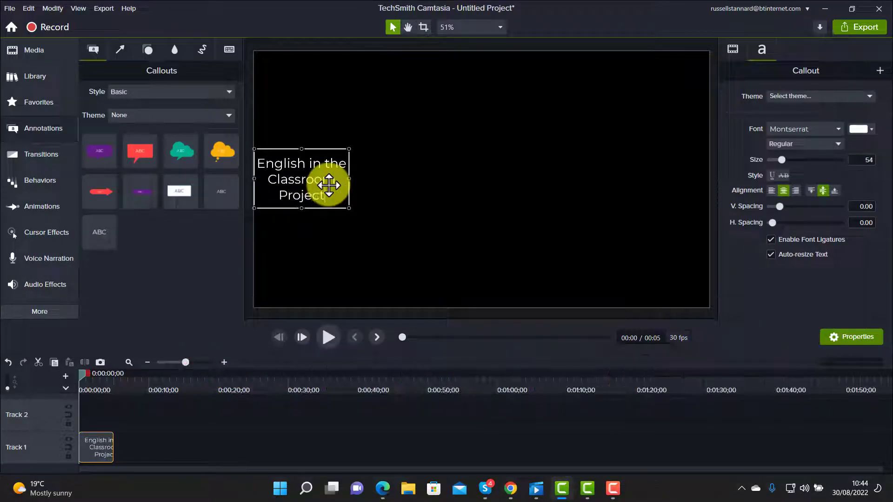
Stretch the text callout to fill the canvas and break its text into three lines: "English in the", "Classroom", "Project"
{"action": "left_click_drag", "start_coordinate": [348, 208], "coordinate": [709, 306]}
{"action": "left_click_drag", "start_coordinate": [482, 148], "coordinate": [471, 51]}
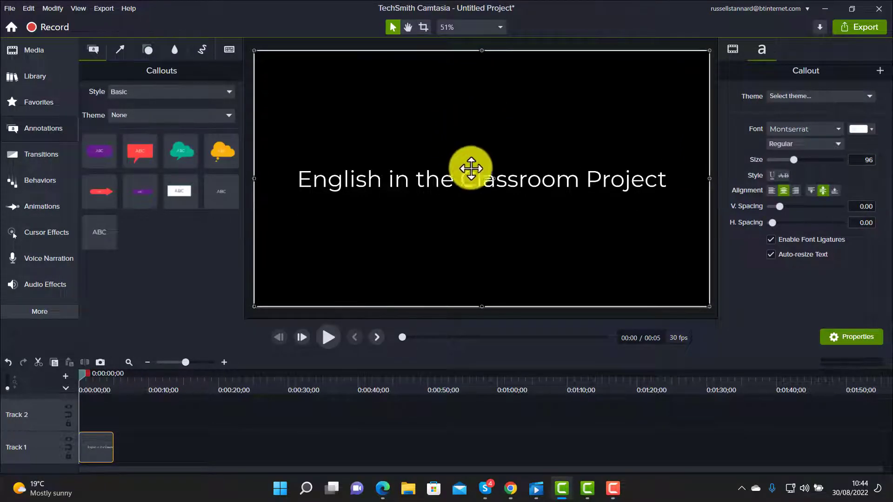
{"action": "double_click", "coordinate": [585, 180]}
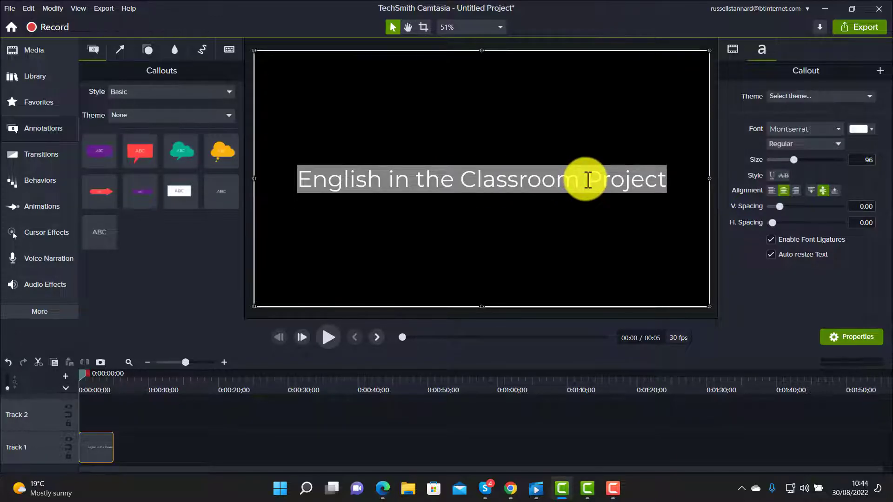
{"action": "left_click", "coordinate": [580, 182]}
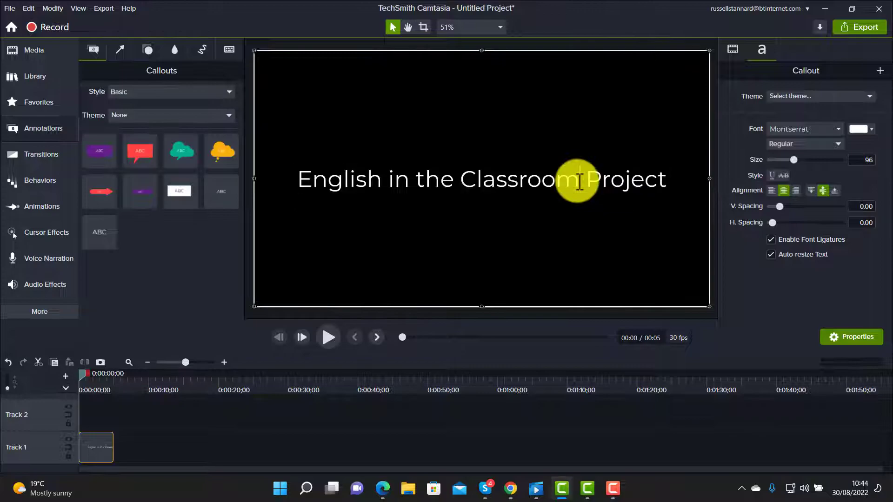
{"action": "key", "text": "Return"}
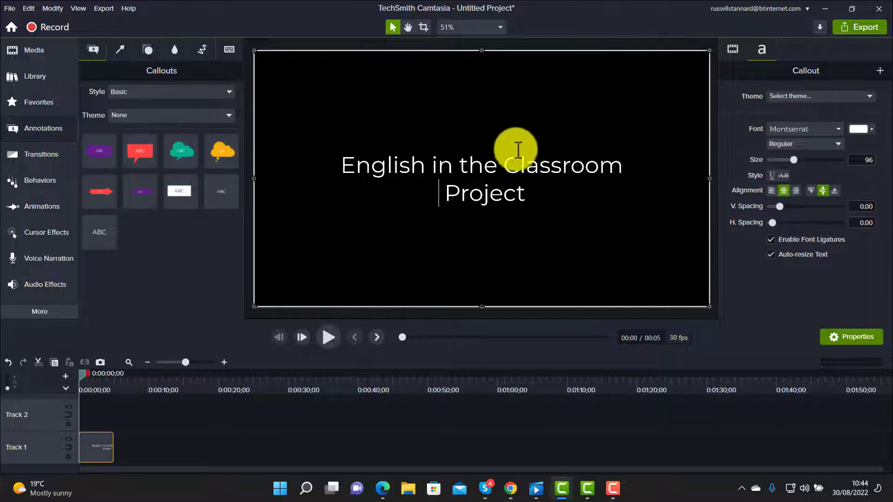
{"action": "left_click", "coordinate": [506, 163]}
{"action": "key", "text": "Return"}
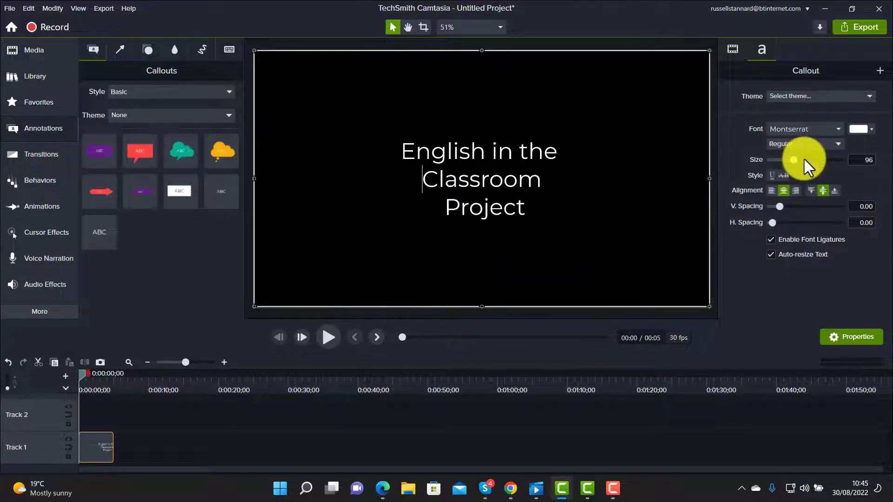
Set all of the callout's text to the Impact font at size 256
{"action": "left_click", "coordinate": [837, 130]}
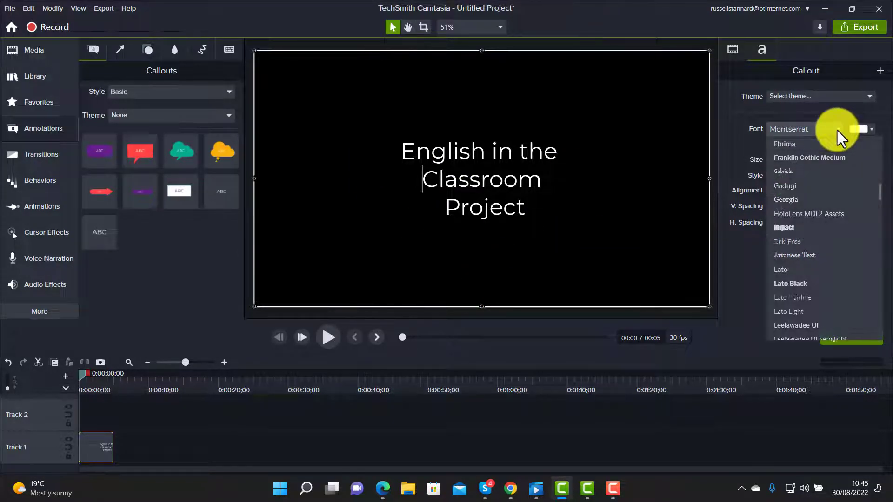
{"action": "key", "text": "Escape"}
{"action": "left_click_drag", "start_coordinate": [544, 205], "coordinate": [396, 149]}
{"action": "left_click", "coordinate": [837, 131]}
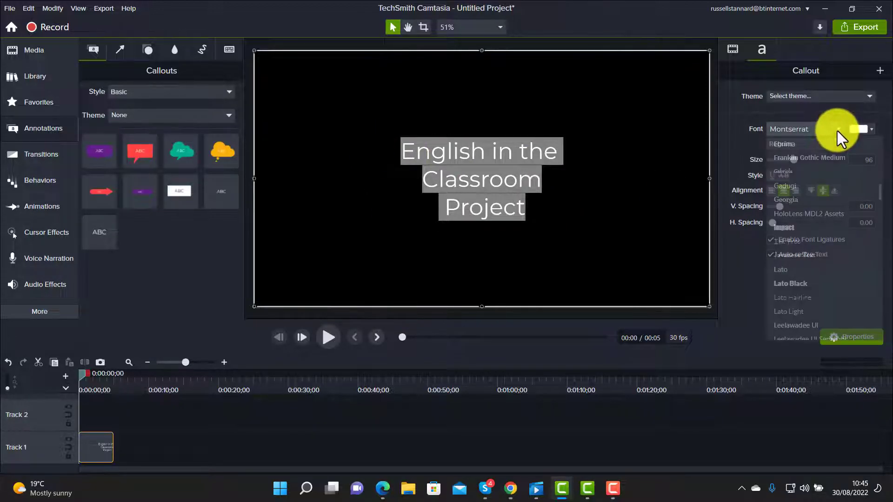
{"action": "left_click", "coordinate": [778, 227]}
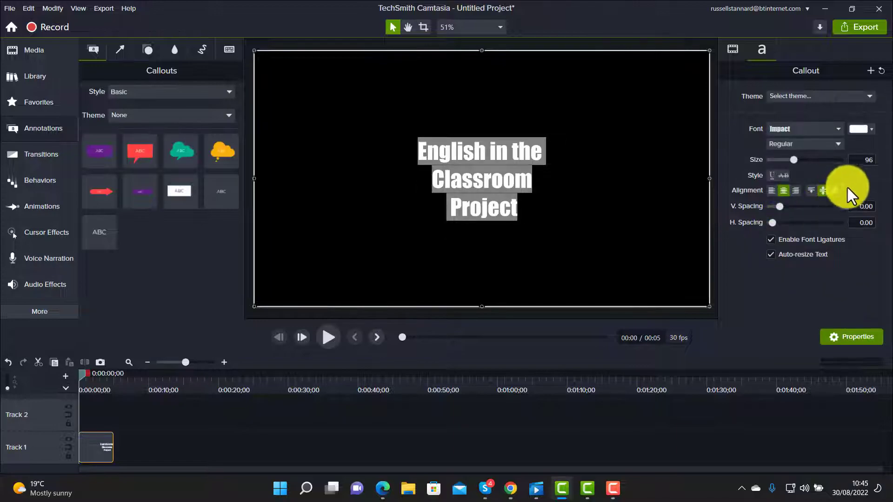
{"action": "left_click_drag", "start_coordinate": [794, 161], "coordinate": [853, 167]}
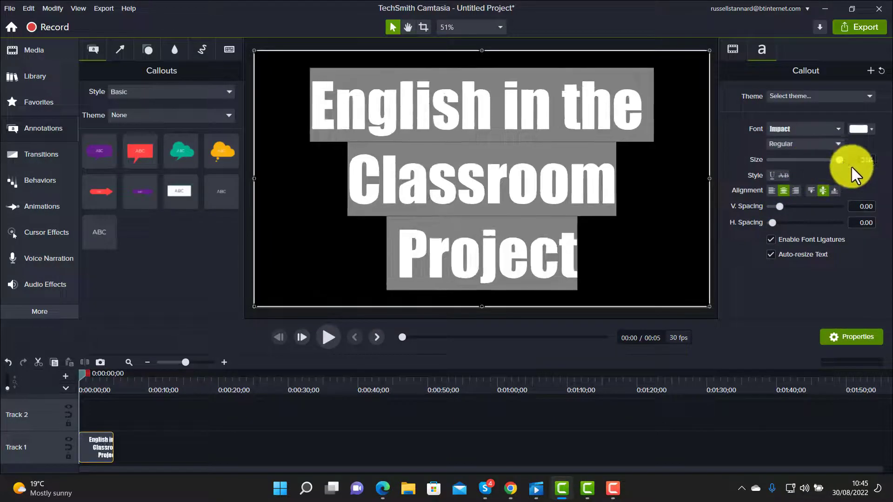
Move the title clip to the start of Track 2 and import the fly-through-outer-space-nebula-and-stars video from the MotionBackgrouds folder
{"action": "left_click_drag", "start_coordinate": [84, 444], "coordinate": [99, 416]}
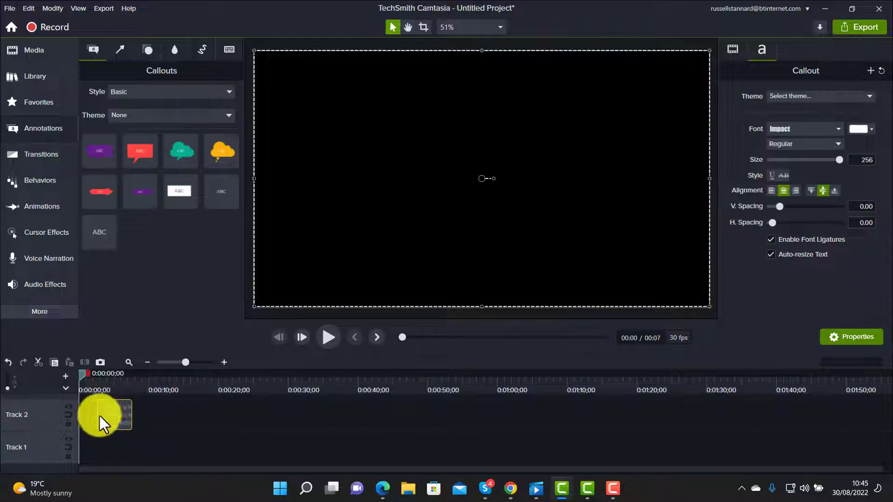
{"action": "left_click", "coordinate": [9, 8]}
{"action": "mouse_move", "coordinate": [33, 135]}
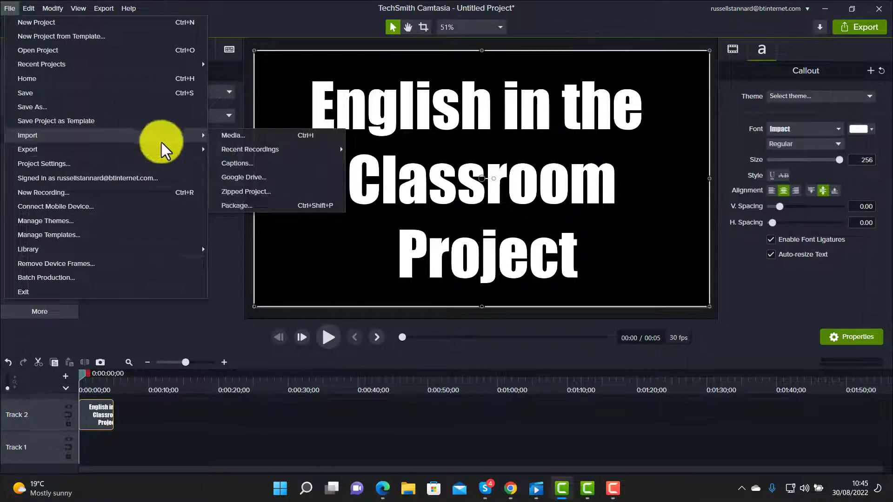
{"action": "left_click", "coordinate": [244, 140]}
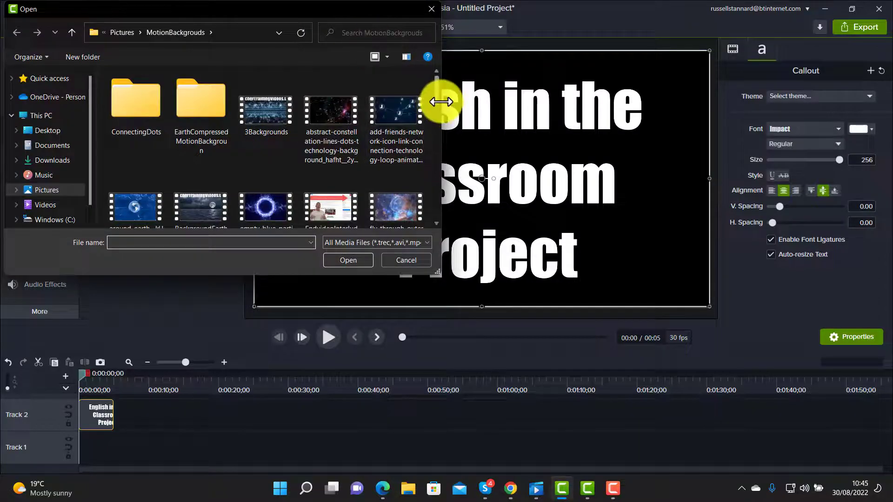
{"action": "scroll", "coordinate": [440, 103], "scroll_direction": "down", "scroll_amount": 2}
{"action": "left_click", "coordinate": [396, 147]}
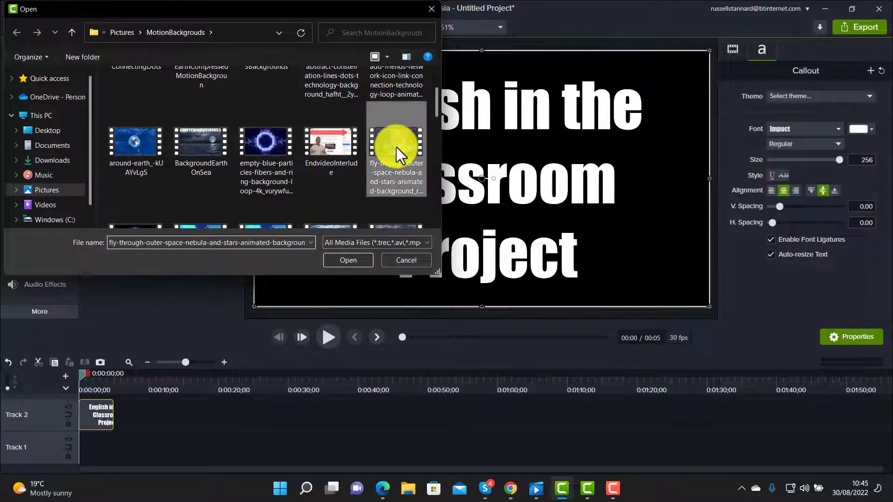
{"action": "left_click", "coordinate": [349, 262]}
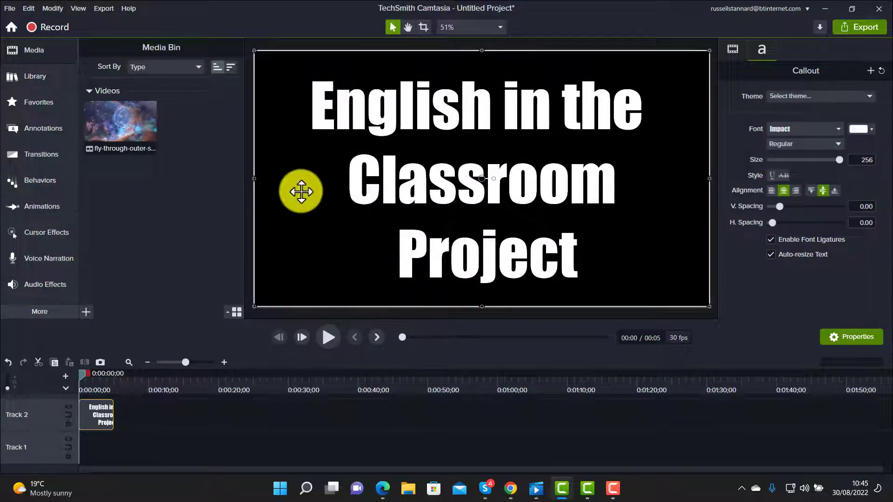
Place the nebula video at the start of Track 1 and scale it to fit the canvas, hiding Track 2 while doing so
{"action": "left_click_drag", "start_coordinate": [124, 119], "coordinate": [69, 451]}
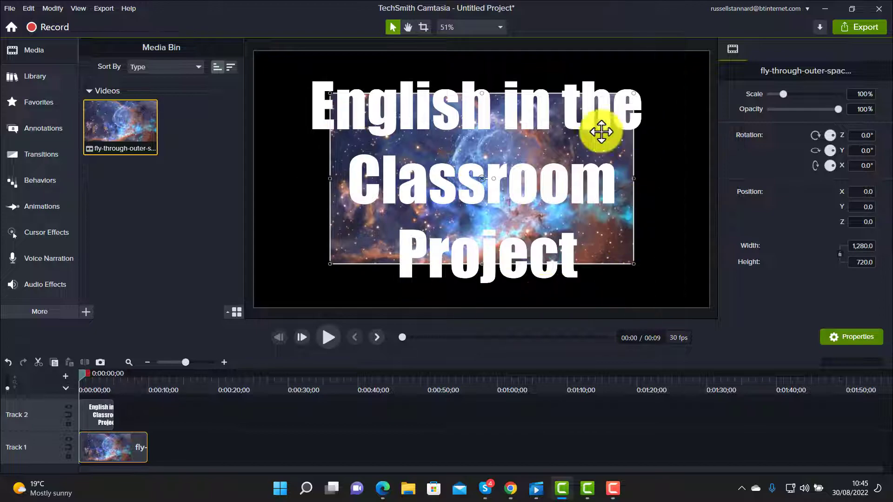
{"action": "left_click", "coordinate": [68, 407]}
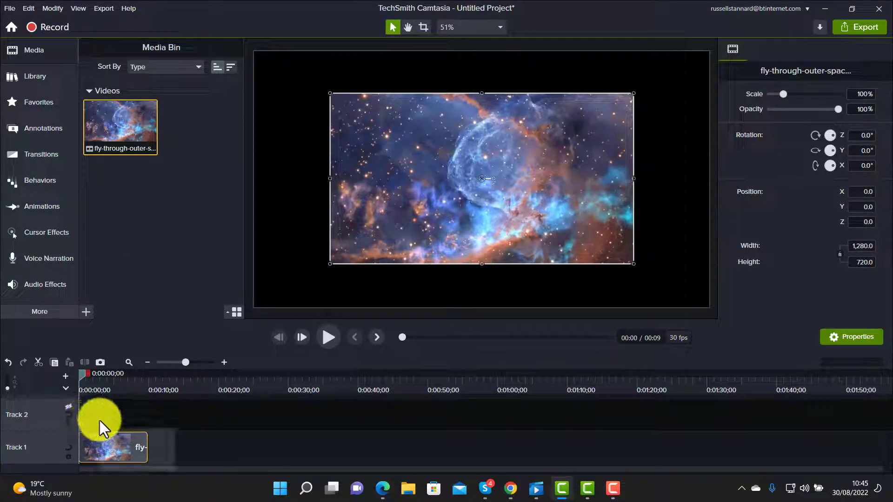
{"action": "right_click", "coordinate": [415, 156]}
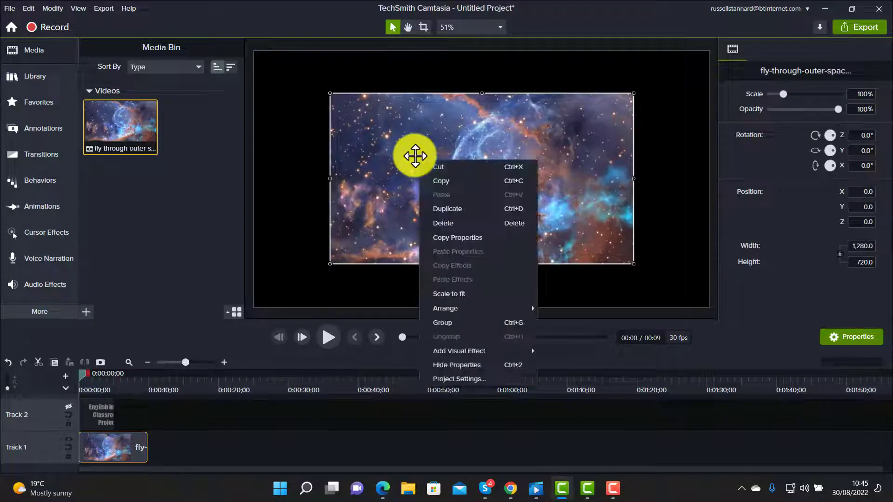
{"action": "left_click", "coordinate": [452, 299]}
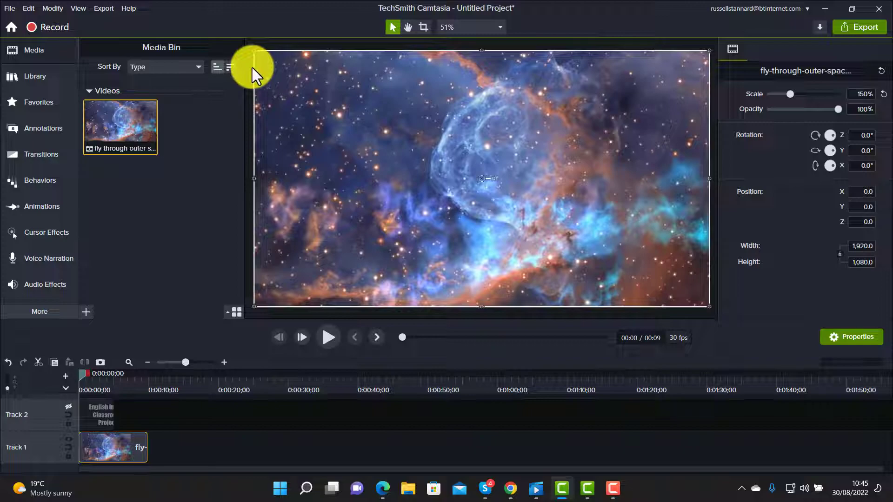
{"action": "left_click", "coordinate": [69, 407]}
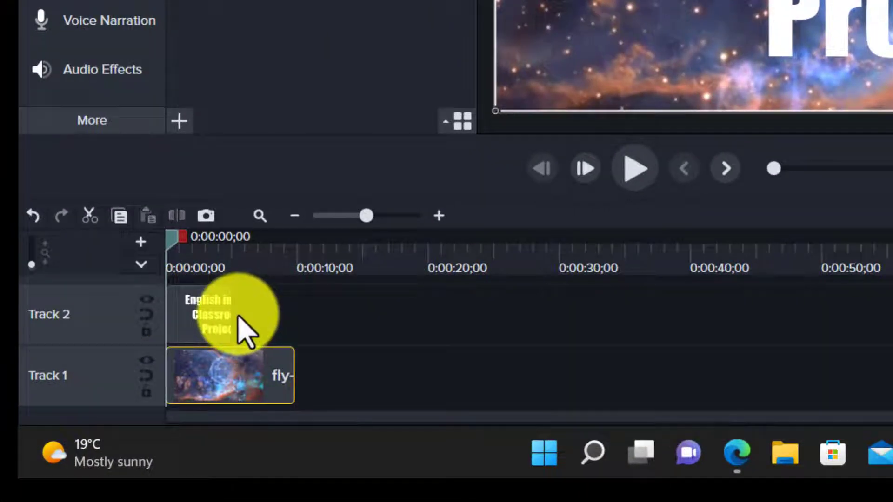
Extend the title clip to the length of the nebula video and set Track 2's matte mode to Alpha
{"action": "left_click_drag", "start_coordinate": [225, 311], "coordinate": [290, 326]}
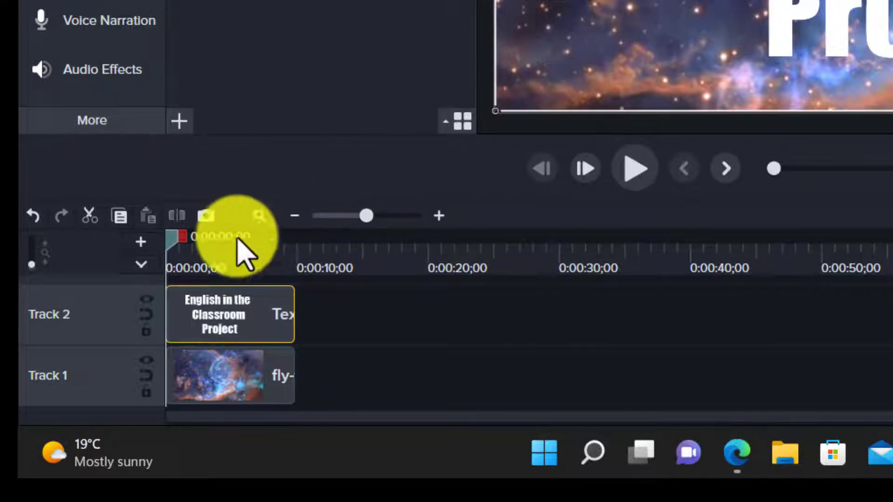
{"action": "left_click", "coordinate": [149, 310]}
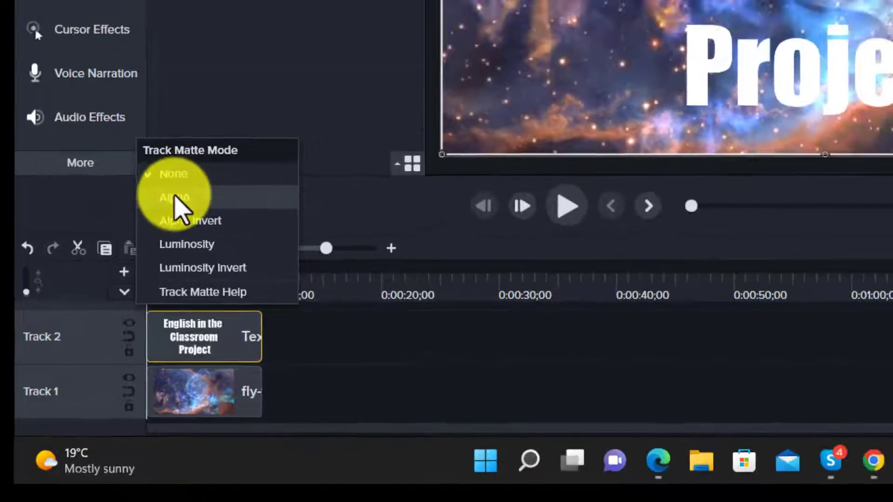
{"action": "left_click", "coordinate": [204, 158]}
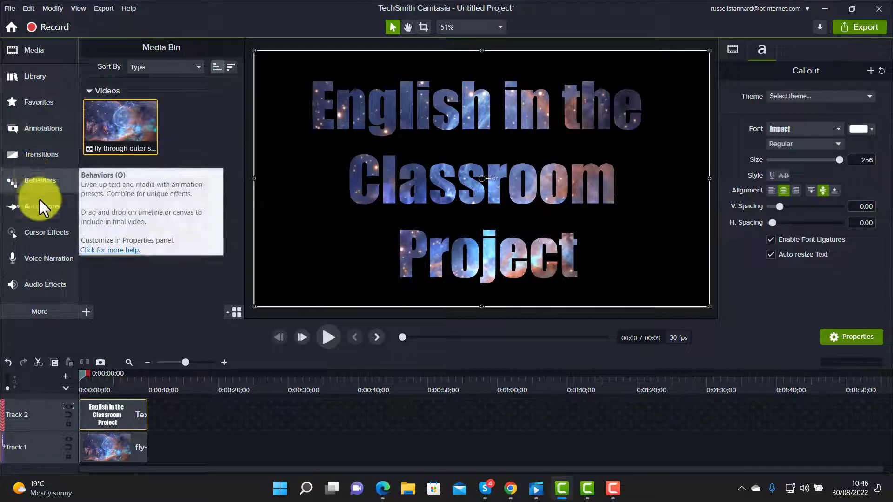
Apply the Fly In behavior to the title clip on Track 2 and play back the result
{"action": "left_click", "coordinate": [29, 181]}
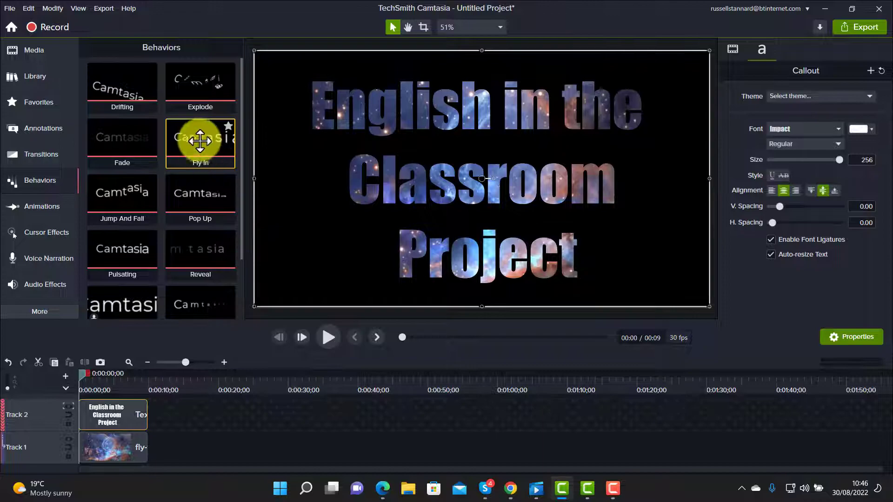
{"action": "left_click_drag", "start_coordinate": [200, 139], "coordinate": [115, 412]}
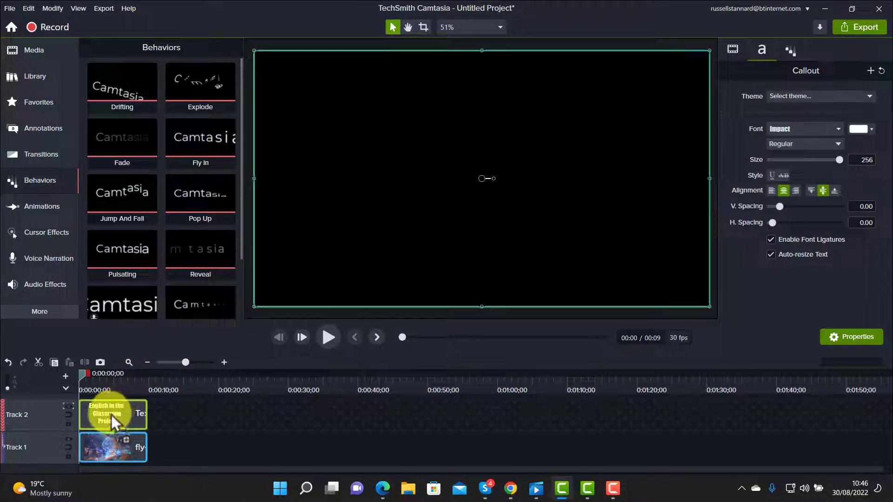
{"action": "left_click", "coordinate": [328, 342]}
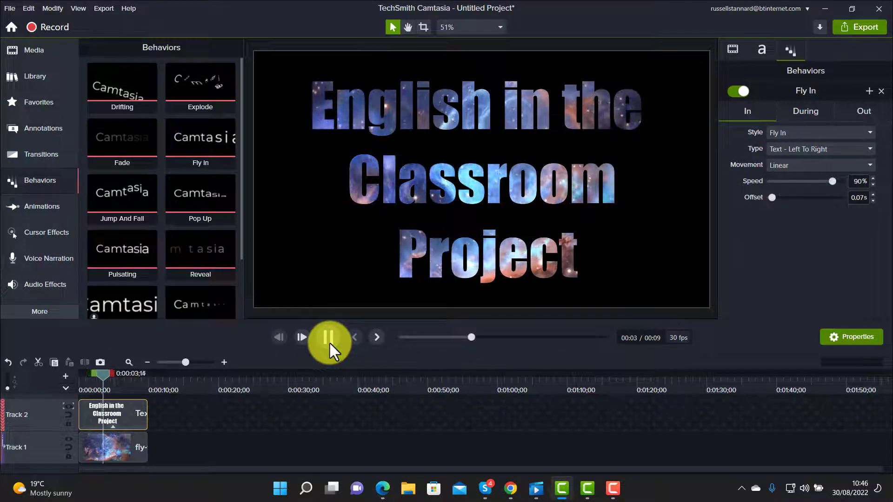
{"action": "left_click", "coordinate": [330, 340]}
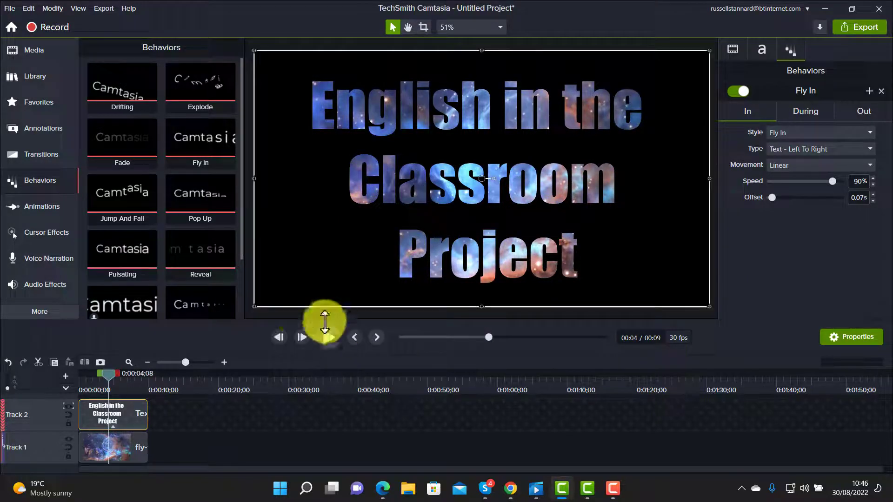
{"action": "left_click", "coordinate": [69, 405]}
{"action": "left_click", "coordinate": [69, 406]}
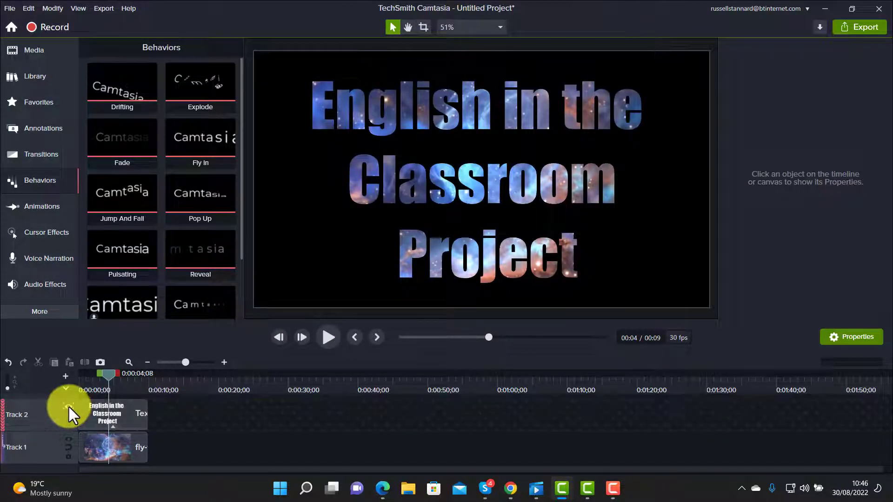
{"action": "left_click", "coordinate": [68, 406]}
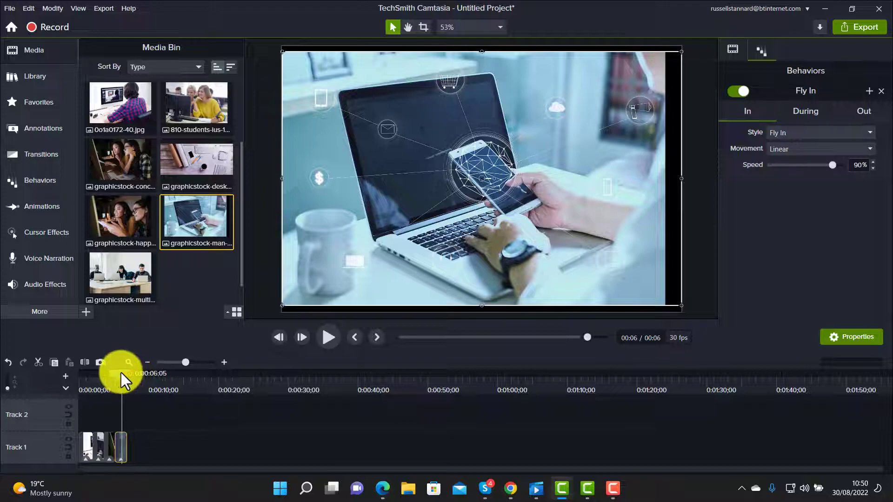
Play back the image sequence on Track 1 from the beginning to review its Fly In behaviors
{"action": "left_click_drag", "start_coordinate": [123, 372], "coordinate": [82, 367]}
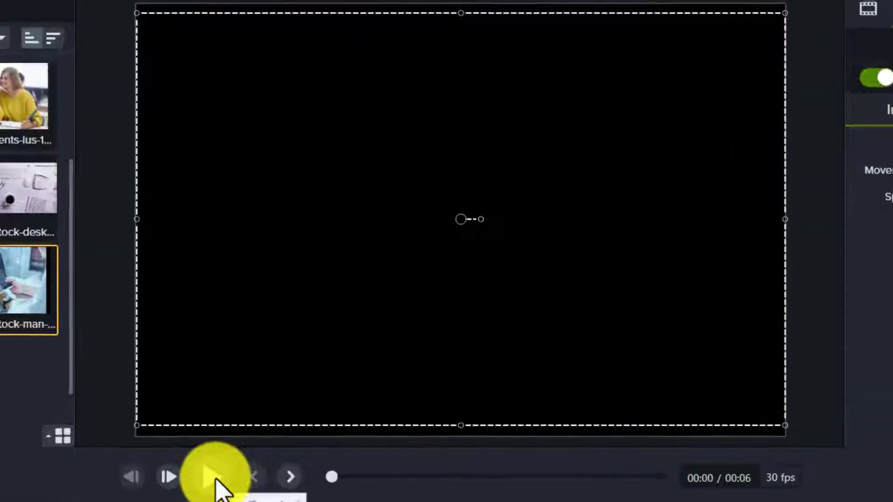
{"action": "left_click", "coordinate": [329, 338]}
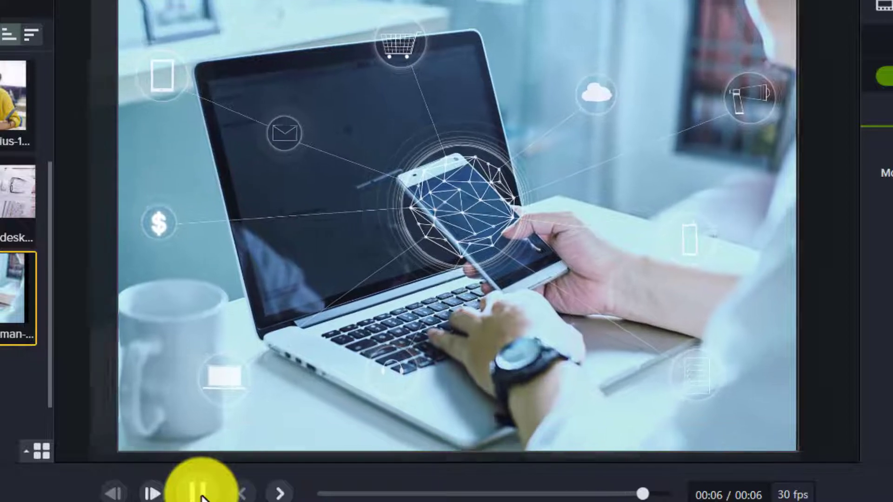
{"action": "left_click", "coordinate": [202, 497]}
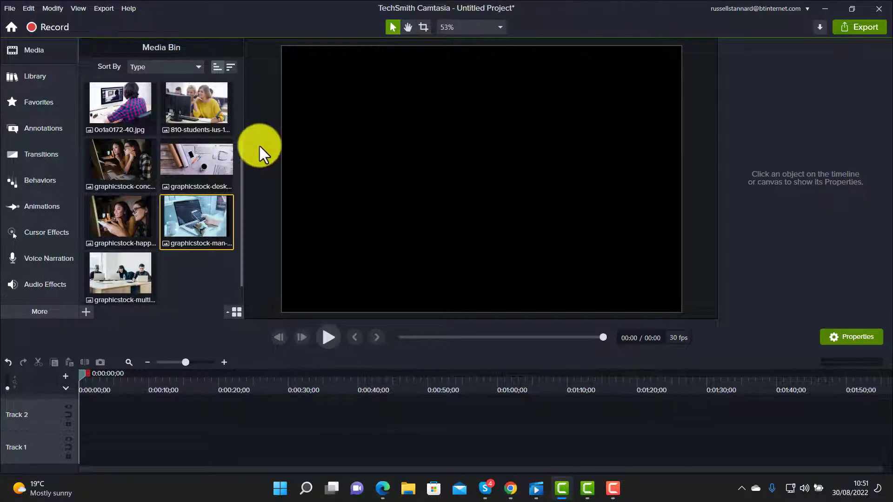
Place the graphicstock-happy image at the start of Track 1 and apply the Fly In behavior to it
{"action": "left_click_drag", "start_coordinate": [116, 211], "coordinate": [87, 452]}
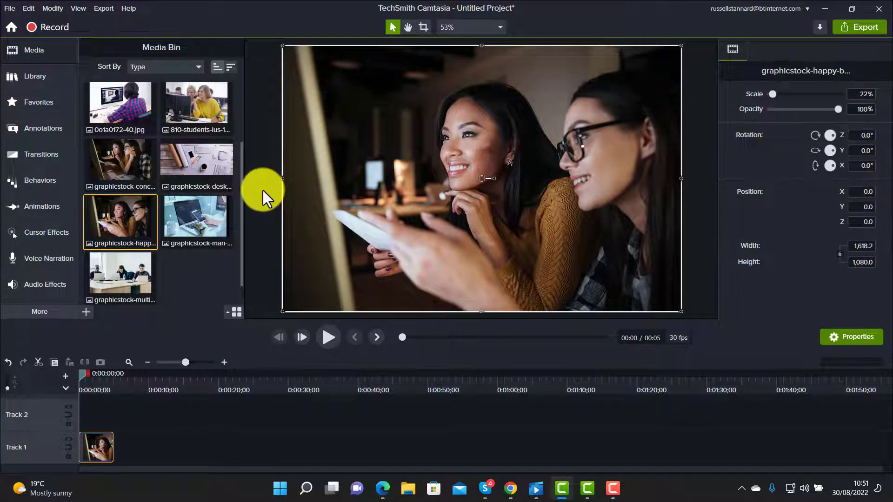
{"action": "left_click", "coordinate": [46, 182]}
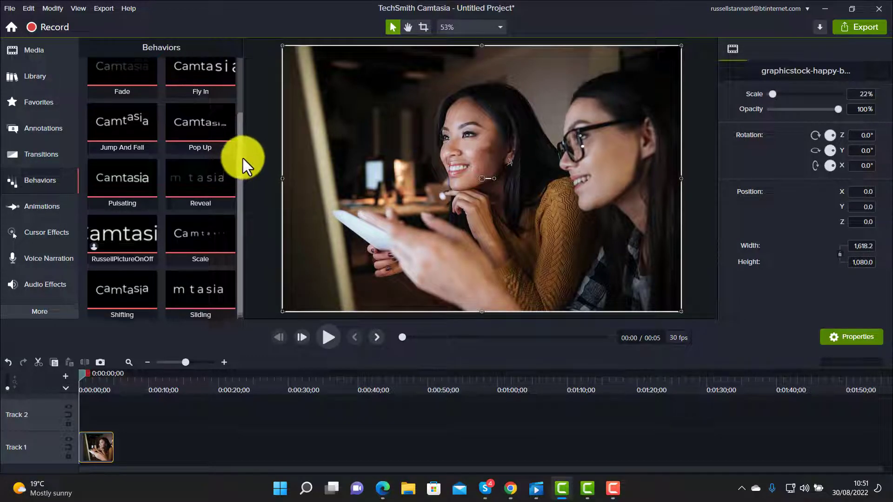
{"action": "scroll", "coordinate": [242, 160], "scroll_direction": "up", "scroll_amount": 1}
{"action": "left_click_drag", "start_coordinate": [196, 91], "coordinate": [96, 443]}
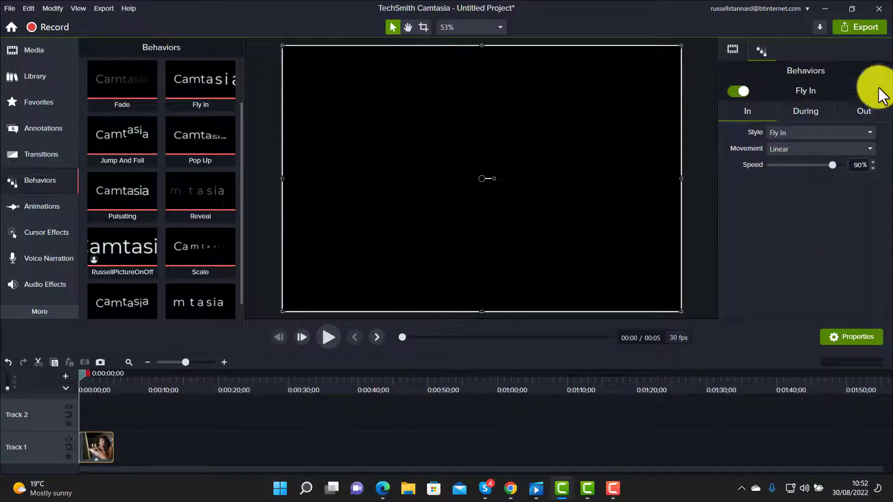
{"action": "left_click", "coordinate": [860, 340]}
{"action": "left_click", "coordinate": [860, 340]}
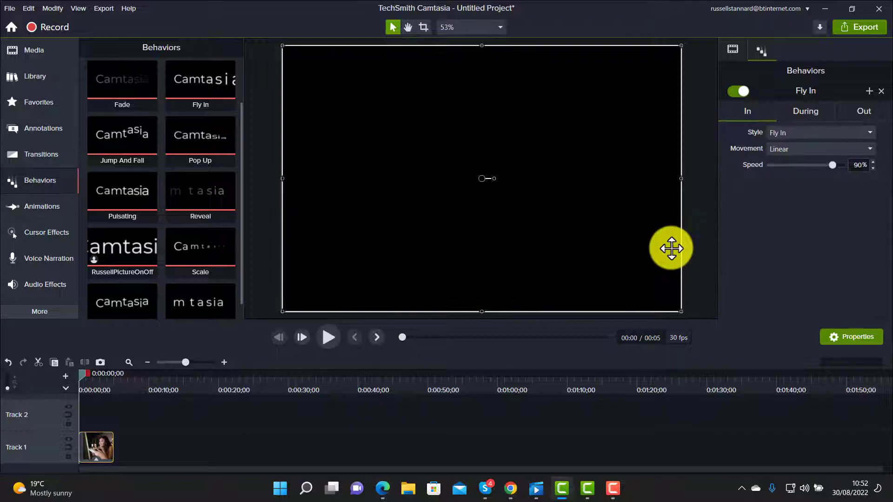
Set the Fly In behavior's Out style to Shrink, preview the clip and save the behavior as a preset named FlyinShrink
{"action": "left_click", "coordinate": [816, 107]}
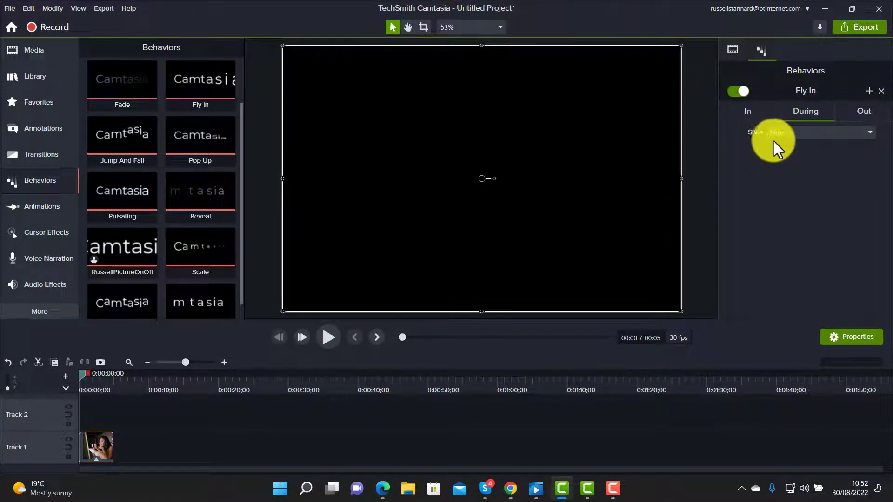
{"action": "left_click", "coordinate": [867, 111]}
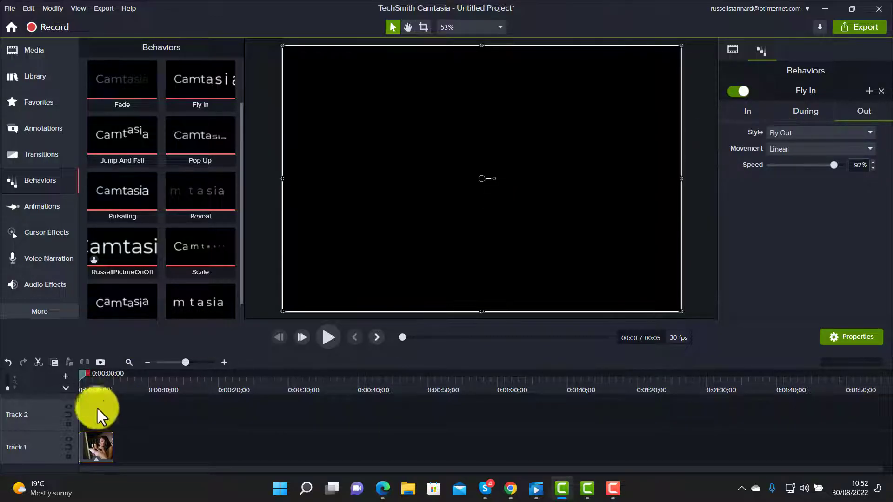
{"action": "left_click_drag", "start_coordinate": [86, 375], "coordinate": [115, 384]}
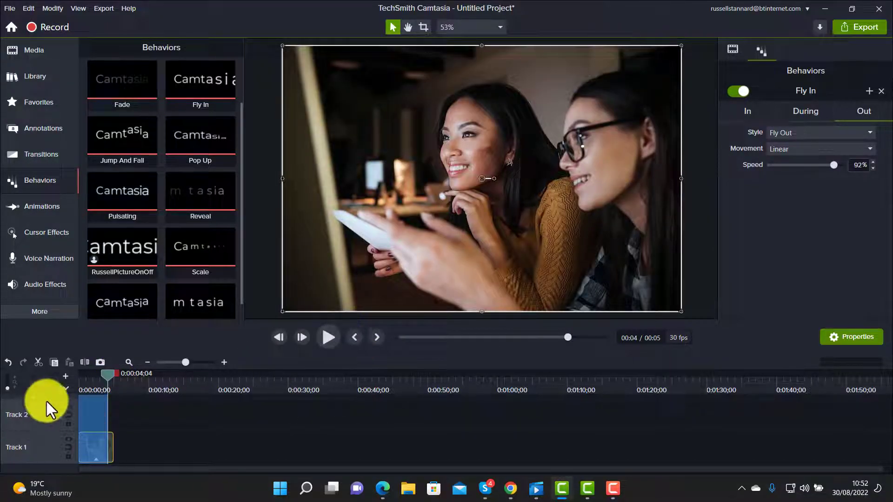
{"action": "double_click", "coordinate": [108, 376]}
{"action": "left_click_drag", "start_coordinate": [108, 376], "coordinate": [79, 375]}
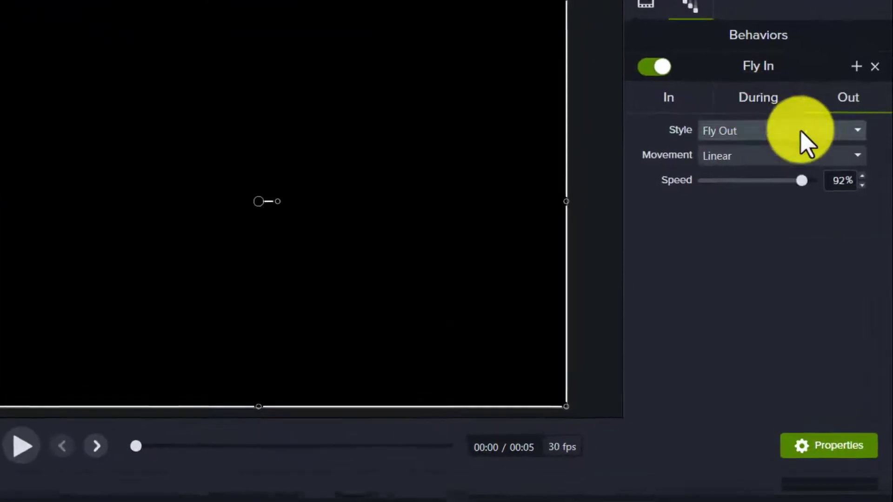
{"action": "left_click", "coordinate": [857, 134]}
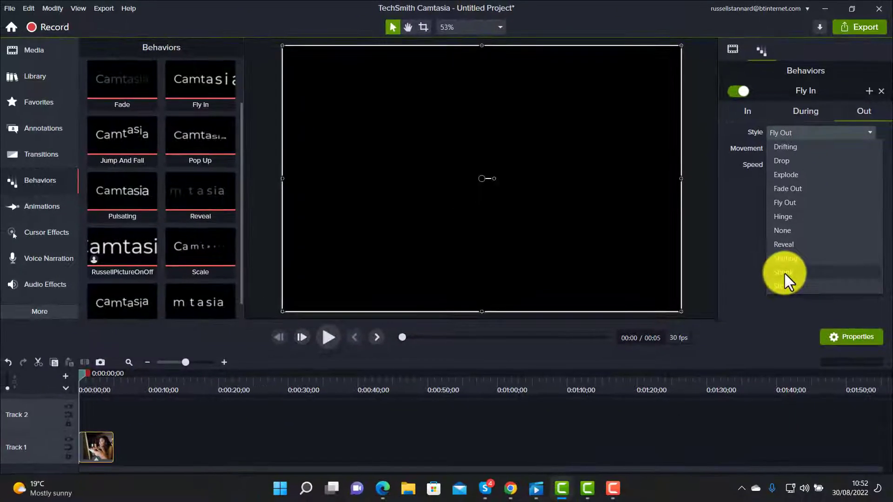
{"action": "left_click", "coordinate": [721, 352]}
{"action": "left_click", "coordinate": [334, 339]}
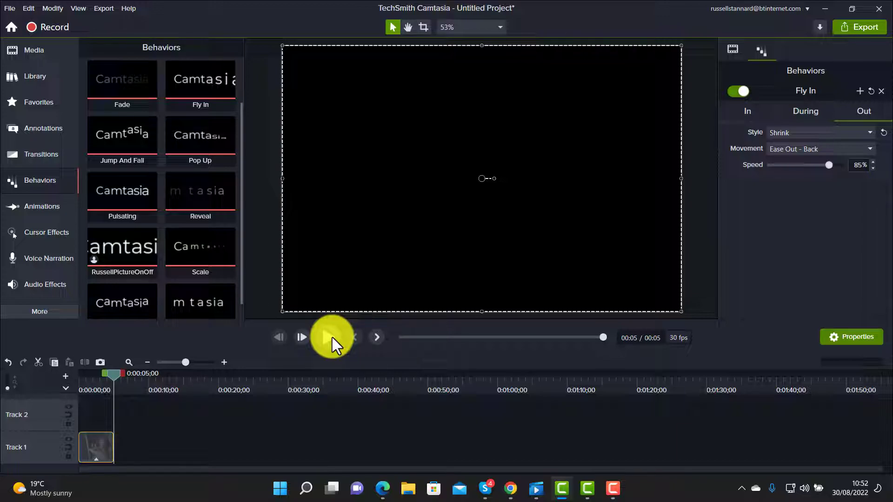
{"action": "left_click", "coordinate": [861, 91]}
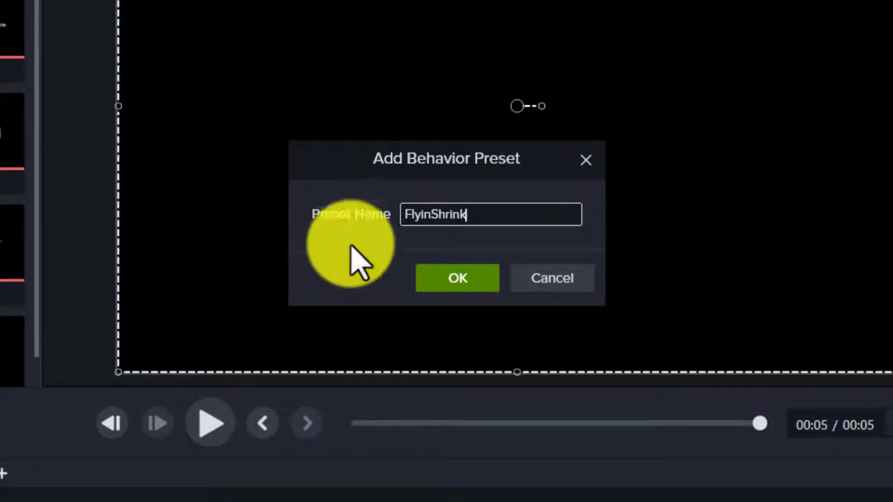
{"action": "left_click", "coordinate": [460, 277]}
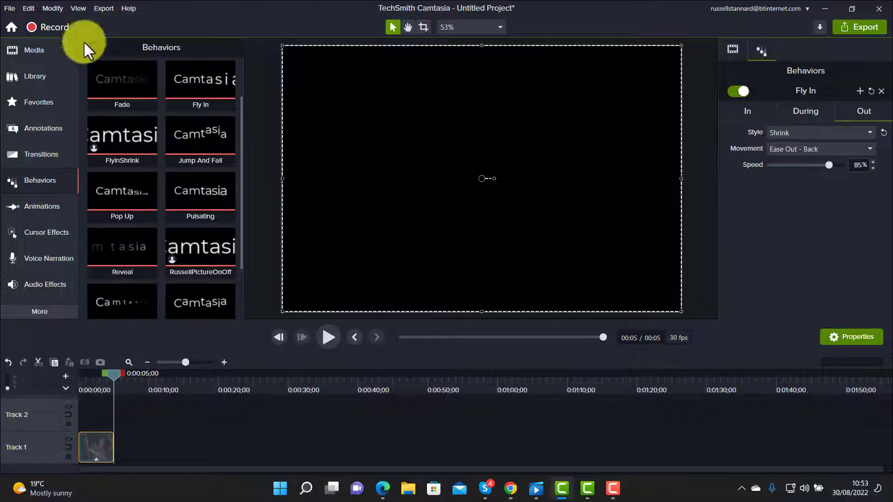
Add the 810-students, graphicstock-man and graphicstock-multi images after the first clip on Track 1, keeping each about 2 seconds long
{"action": "left_click", "coordinate": [28, 49]}
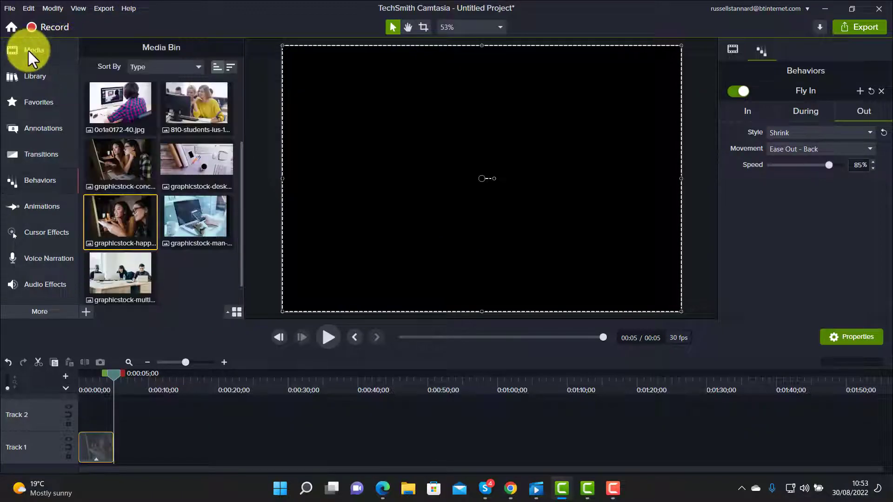
{"action": "left_click_drag", "start_coordinate": [196, 104], "coordinate": [95, 454]}
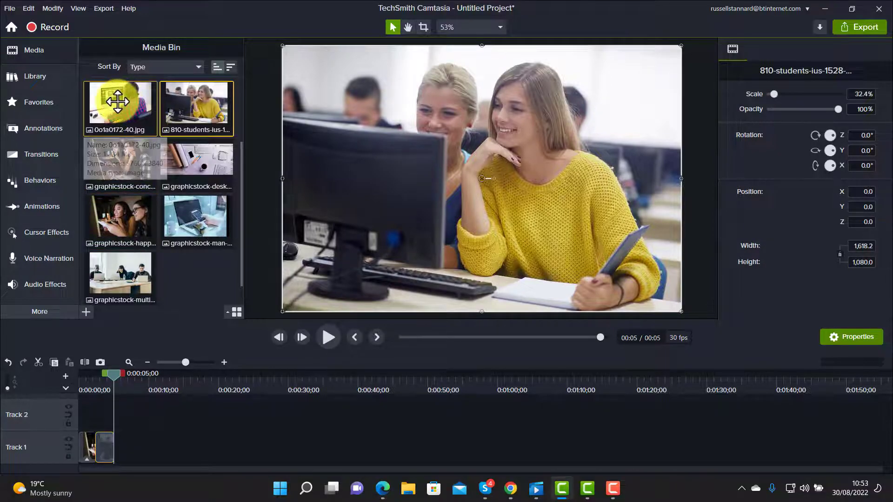
{"action": "left_click_drag", "start_coordinate": [239, 175], "coordinate": [250, 241]}
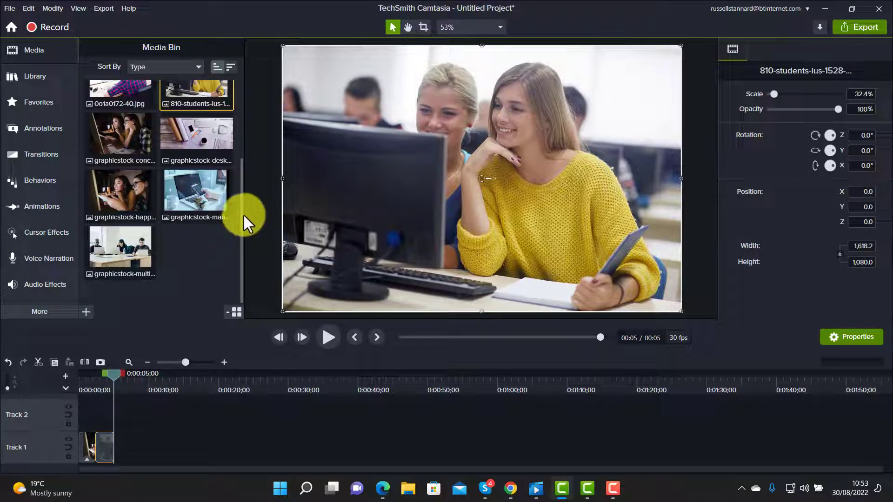
{"action": "left_click_drag", "start_coordinate": [200, 198], "coordinate": [96, 455]}
{"action": "left_click_drag", "start_coordinate": [147, 447], "coordinate": [126, 445]}
{"action": "left_click_drag", "start_coordinate": [130, 246], "coordinate": [80, 455]}
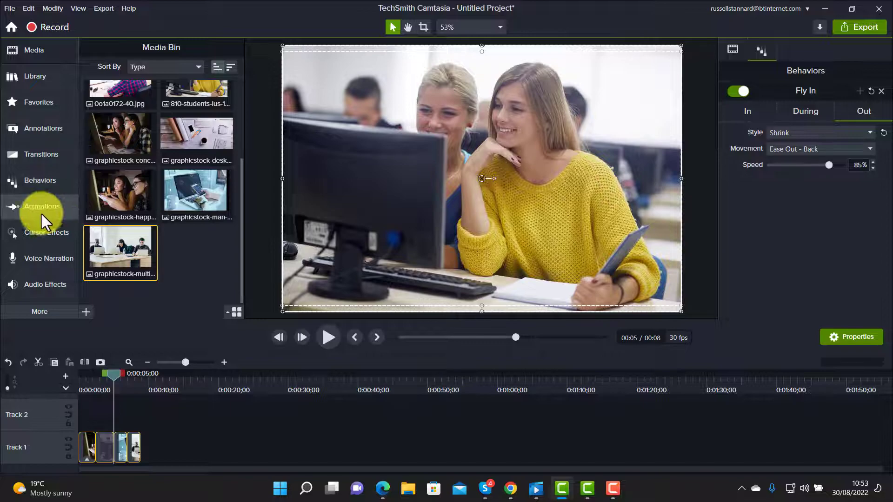
Apply the FlyinShrink preset to all four image clips on Track 1 and play the sequence from the start
{"action": "left_click", "coordinate": [46, 180]}
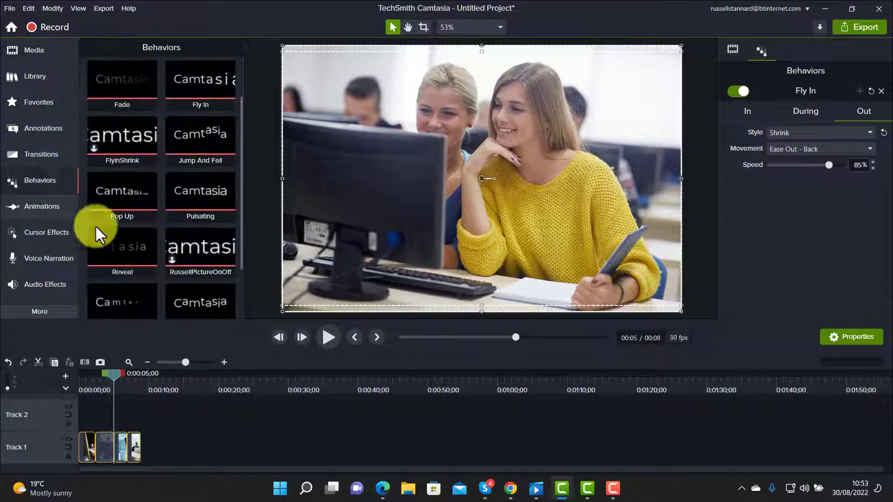
{"action": "left_click_drag", "start_coordinate": [238, 138], "coordinate": [238, 221]}
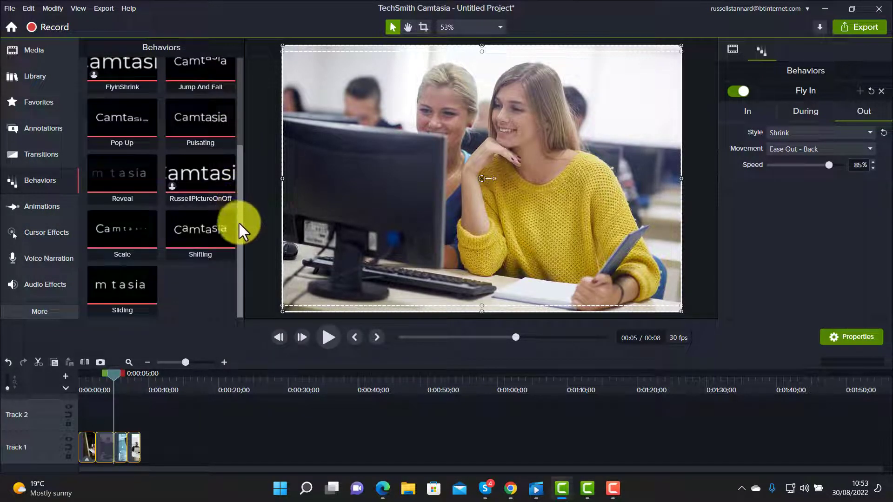
{"action": "left_click_drag", "start_coordinate": [129, 84], "coordinate": [110, 448]}
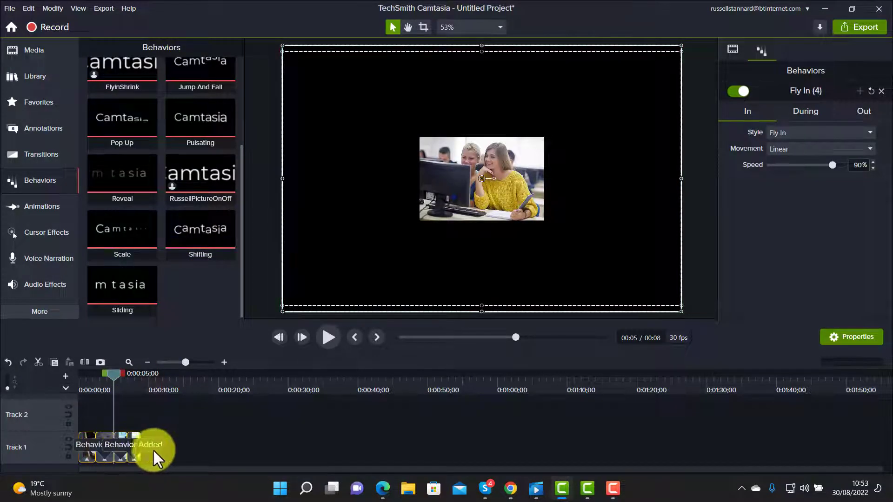
{"action": "left_click_drag", "start_coordinate": [114, 375], "coordinate": [80, 371]}
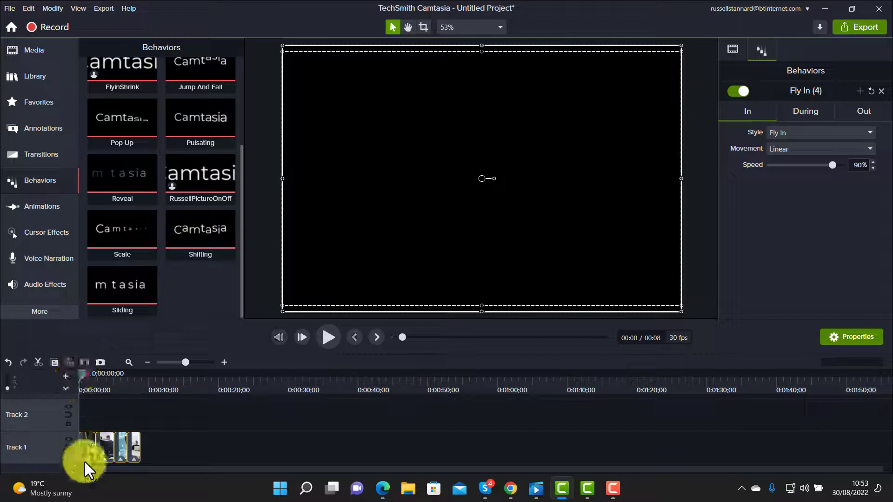
{"action": "left_click", "coordinate": [329, 338]}
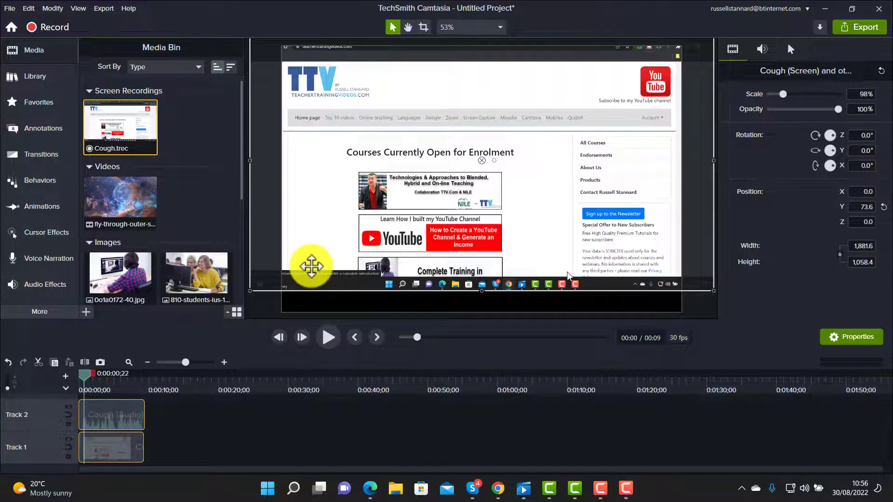
Locate the cough in the Cough recording and ripple delete the range from 0:00:04;06 to 0:00:05;10 on both tracks
{"action": "left_click_drag", "start_coordinate": [186, 363], "coordinate": [198, 363]}
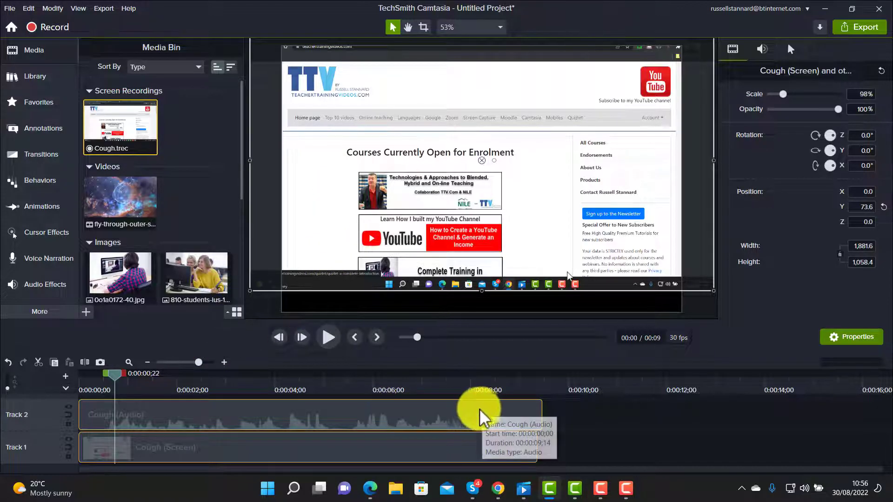
{"action": "left_click", "coordinate": [330, 345]}
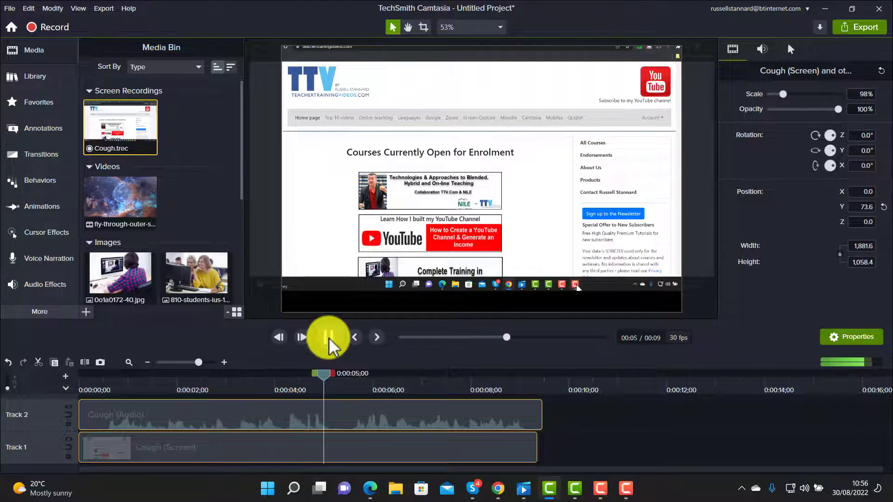
{"action": "left_click", "coordinate": [329, 343]}
{"action": "left_click_drag", "start_coordinate": [351, 386], "coordinate": [284, 388]}
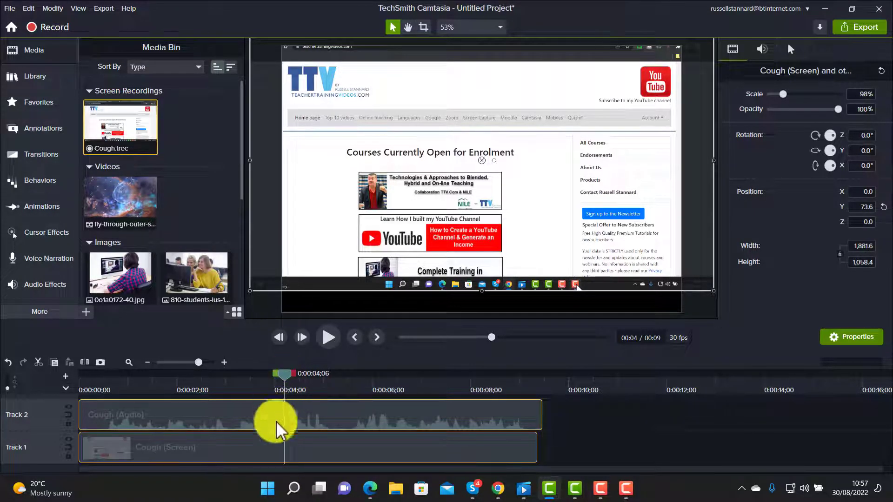
{"action": "left_click_drag", "start_coordinate": [295, 378], "coordinate": [350, 394]}
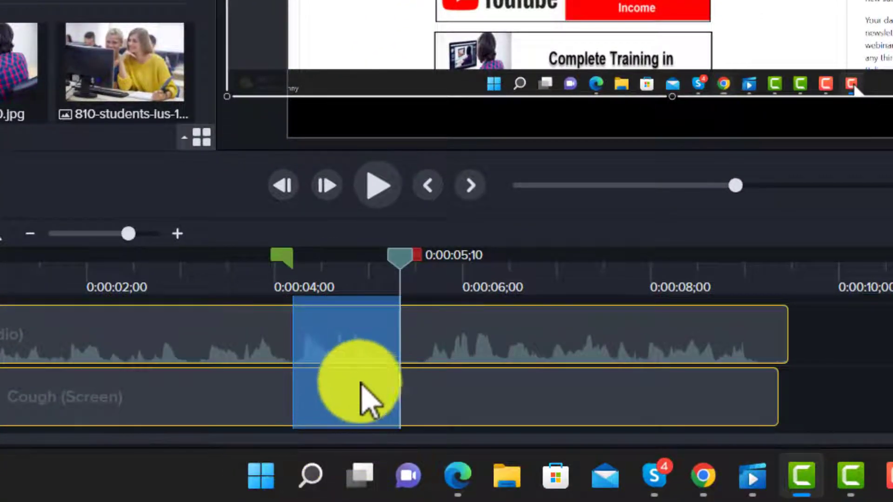
{"action": "right_click", "coordinate": [341, 343]}
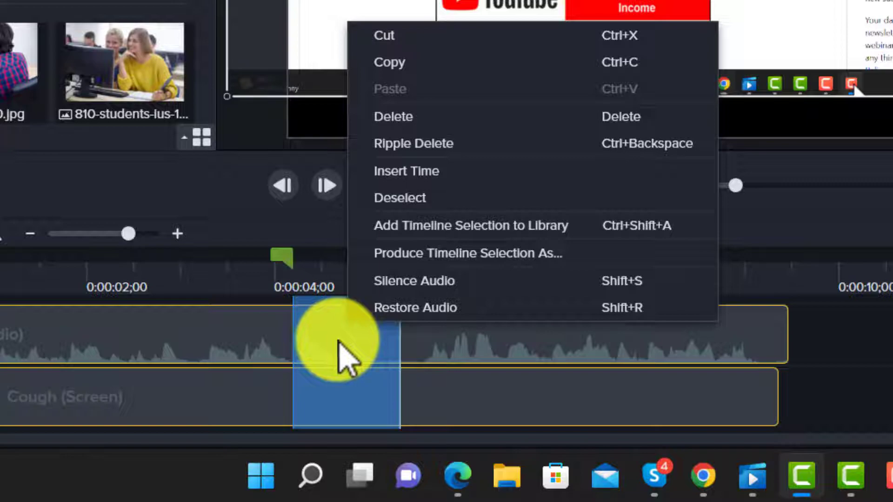
{"action": "left_click", "coordinate": [427, 145]}
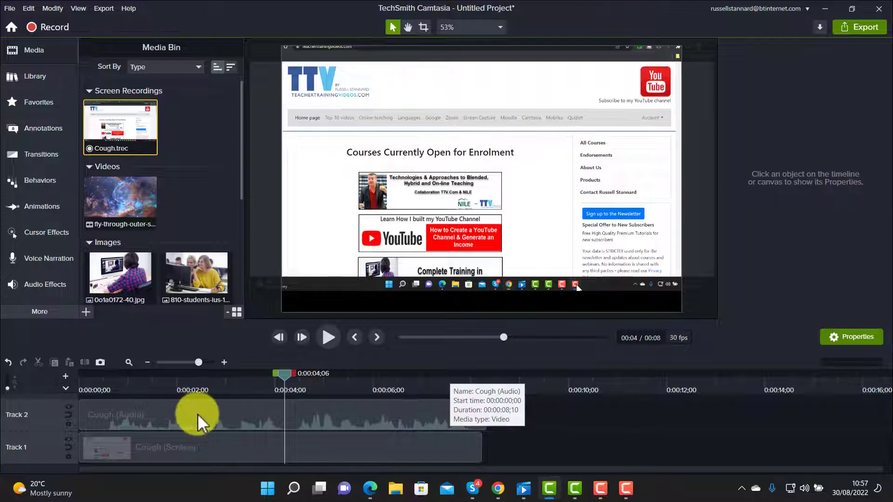
Play the Cough recording from about 0:00:03;10 to check the cut where the cough was removed
{"action": "left_click_drag", "start_coordinate": [282, 374], "coordinate": [241, 376]}
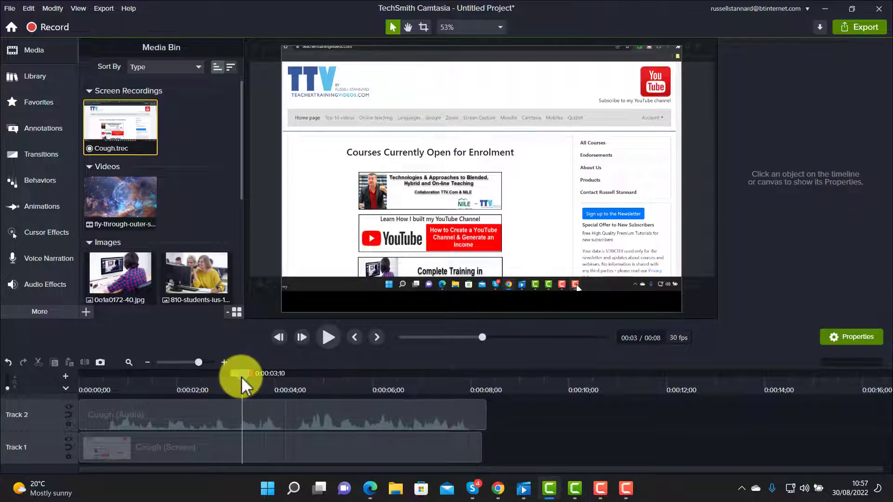
{"action": "left_click", "coordinate": [323, 340]}
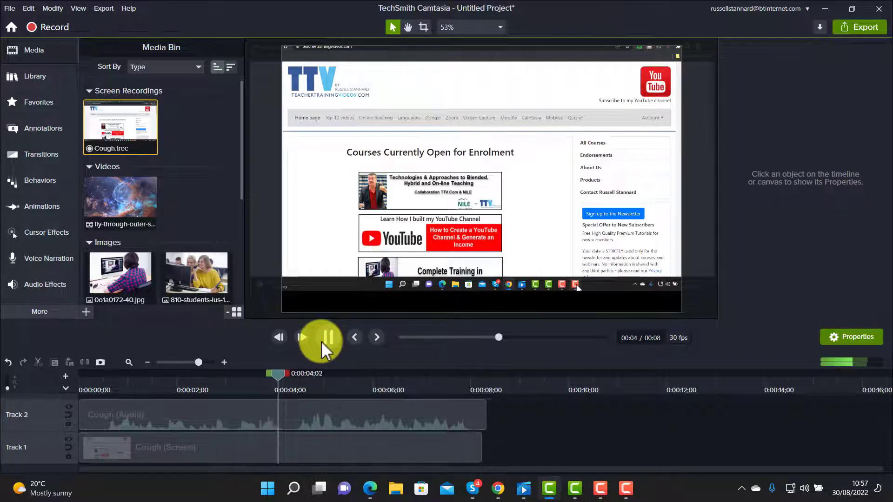
{"action": "left_click", "coordinate": [334, 342]}
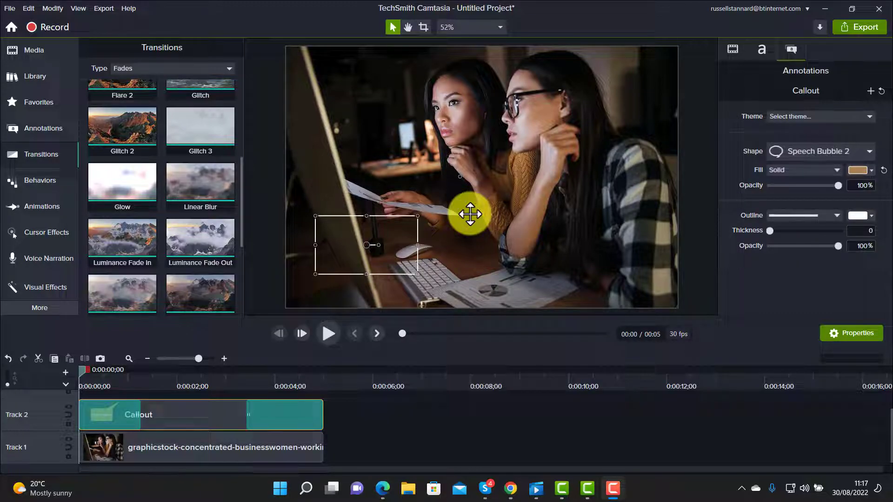
Play back the Collaboration callout on Track 2 to preview its transitions over the businesswomen image
{"action": "left_click", "coordinate": [329, 334]}
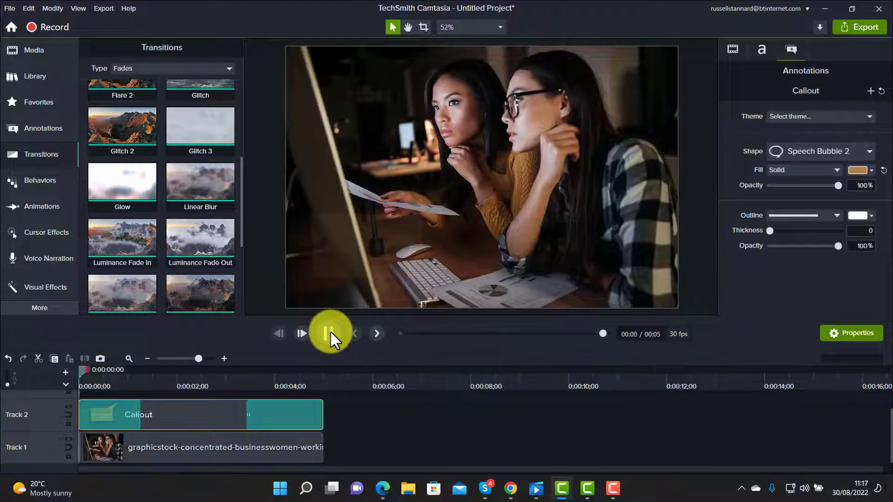
{"action": "left_click", "coordinate": [329, 334]}
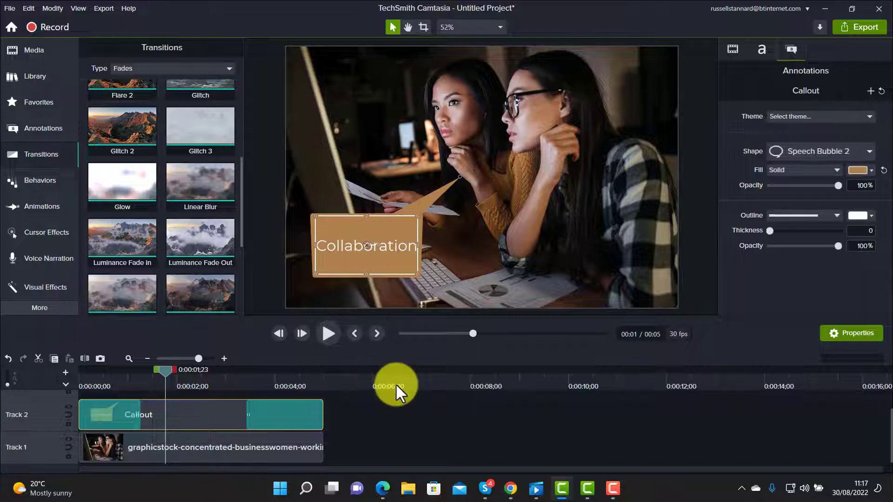
Delete the Collaboration callout from Track 2
{"action": "left_click", "coordinate": [356, 401]}
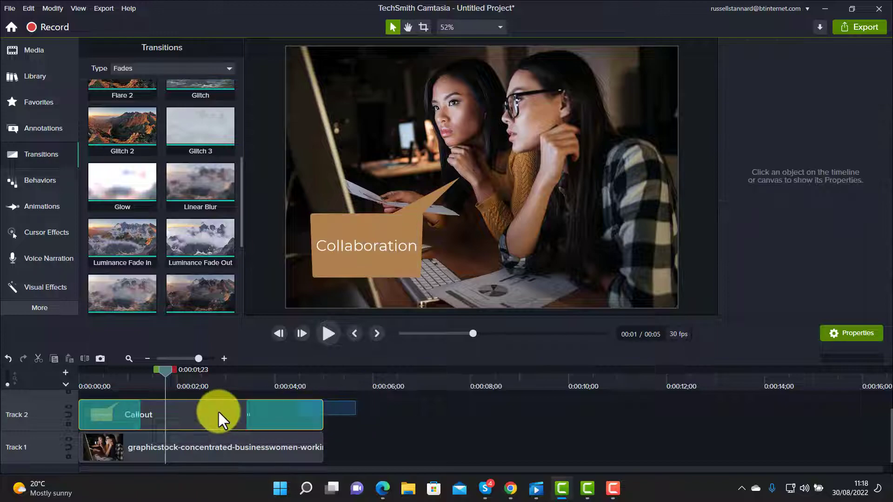
{"action": "left_click", "coordinate": [109, 412]}
{"action": "key", "text": "Delete"}
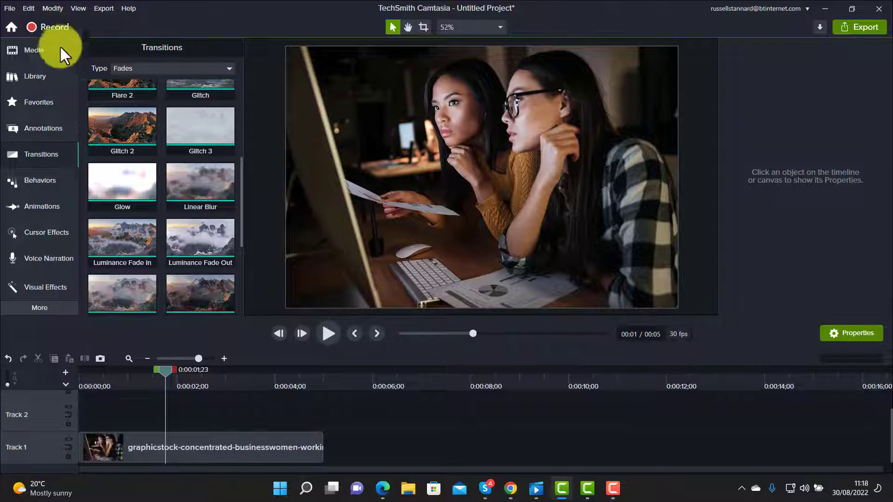
Add a red speech bubble callout over the businesswomen image, point its tail at the woman's arm and enlarge the bubble
{"action": "left_click", "coordinate": [33, 131]}
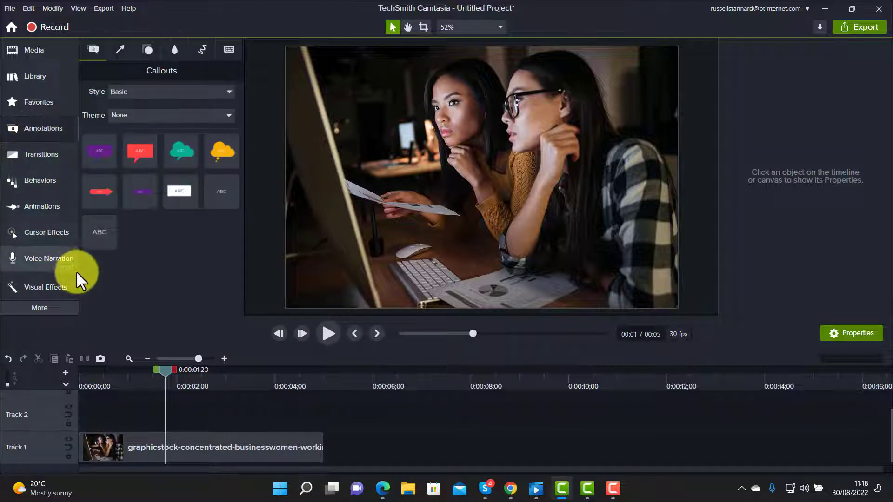
{"action": "left_click_drag", "start_coordinate": [131, 147], "coordinate": [363, 252]}
{"action": "left_click_drag", "start_coordinate": [337, 298], "coordinate": [481, 203]}
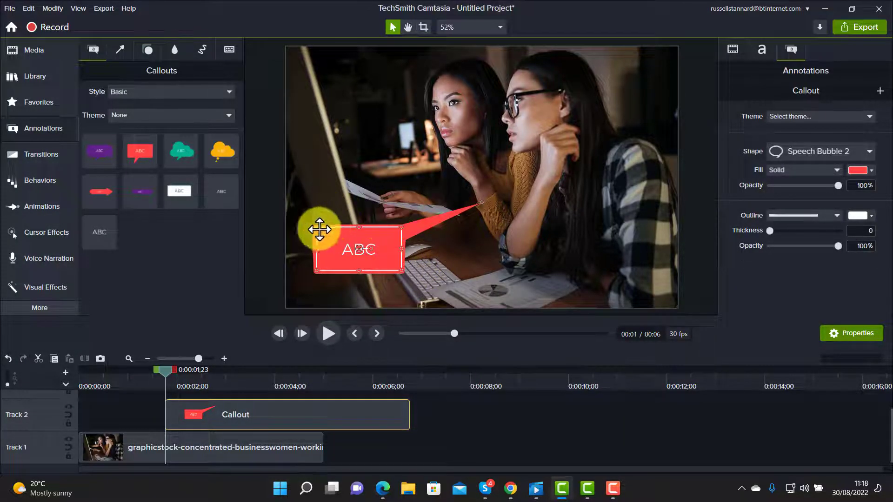
{"action": "left_click_drag", "start_coordinate": [316, 226], "coordinate": [307, 209]}
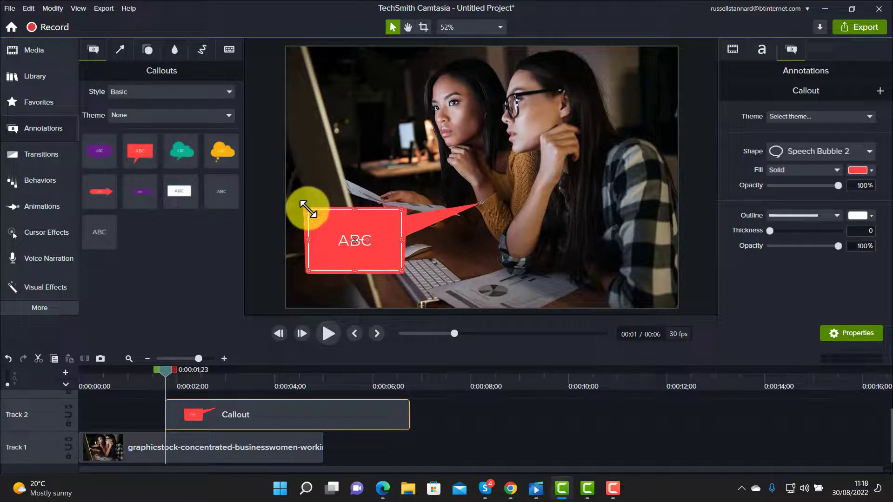
Replace the callout's wording with "Text" and align its Track 2 clip with the start of the timeline
{"action": "double_click", "coordinate": [368, 240]}
{"action": "type", "text": "Text"}
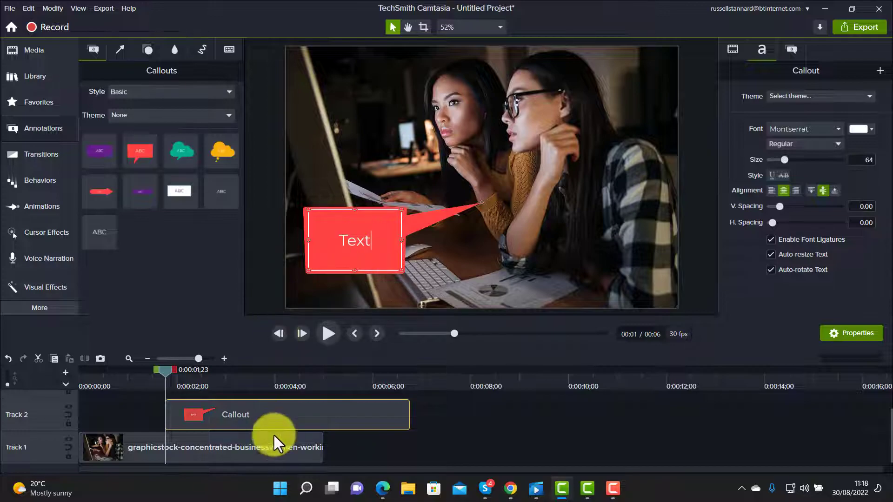
{"action": "left_click_drag", "start_coordinate": [279, 424], "coordinate": [149, 422]}
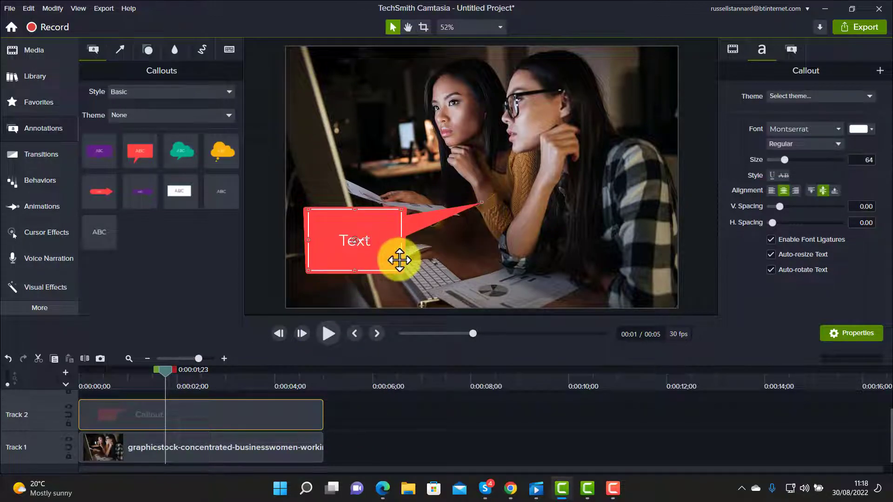
Apply the Glow fade transition to both ends of the callout clip and lengthen the opening and closing transitions
{"action": "left_click", "coordinate": [37, 151]}
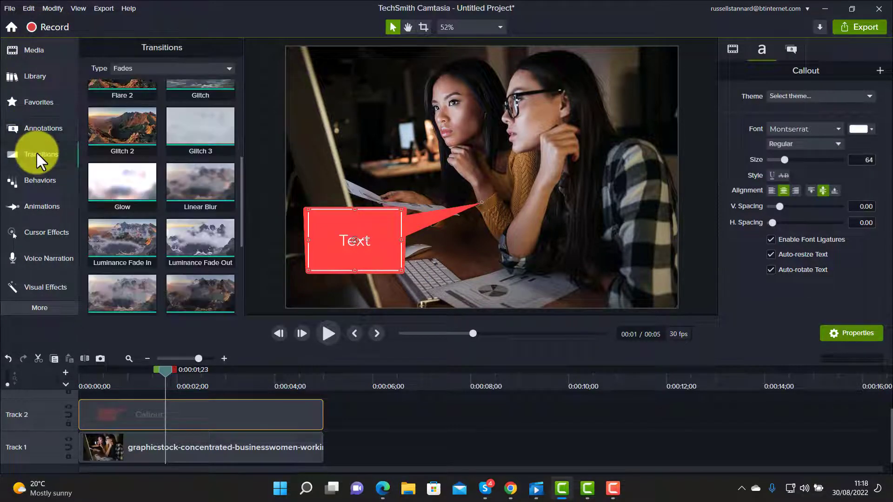
{"action": "left_click", "coordinate": [230, 70]}
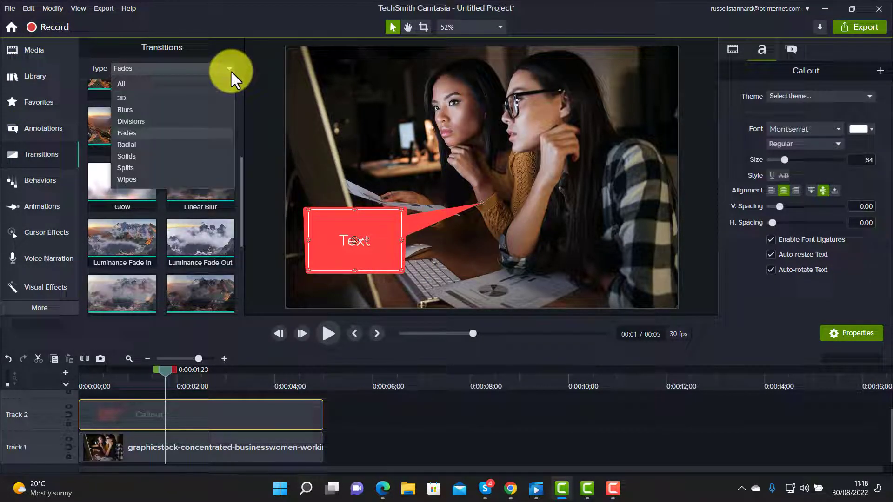
{"action": "left_click", "coordinate": [126, 133]}
{"action": "left_click_drag", "start_coordinate": [133, 200], "coordinate": [167, 421]}
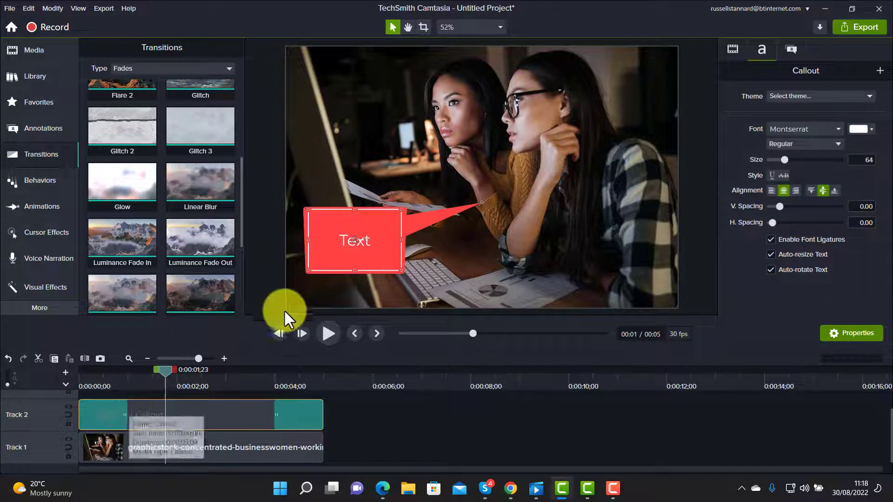
{"action": "left_click_drag", "start_coordinate": [124, 409], "coordinate": [154, 414]}
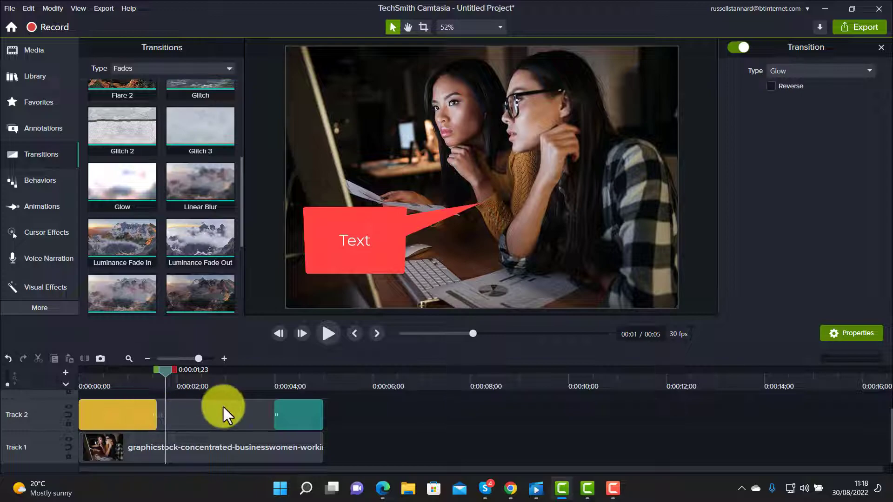
{"action": "left_click_drag", "start_coordinate": [275, 407], "coordinate": [253, 407]}
Play the sequence from the start to preview the red callout's Glow transitions
{"action": "left_click_drag", "start_coordinate": [166, 369], "coordinate": [60, 367]}
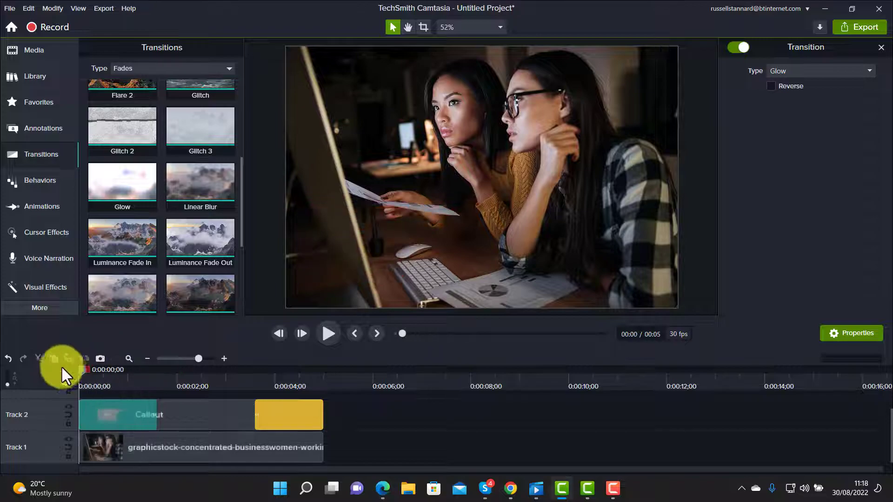
{"action": "left_click", "coordinate": [327, 331]}
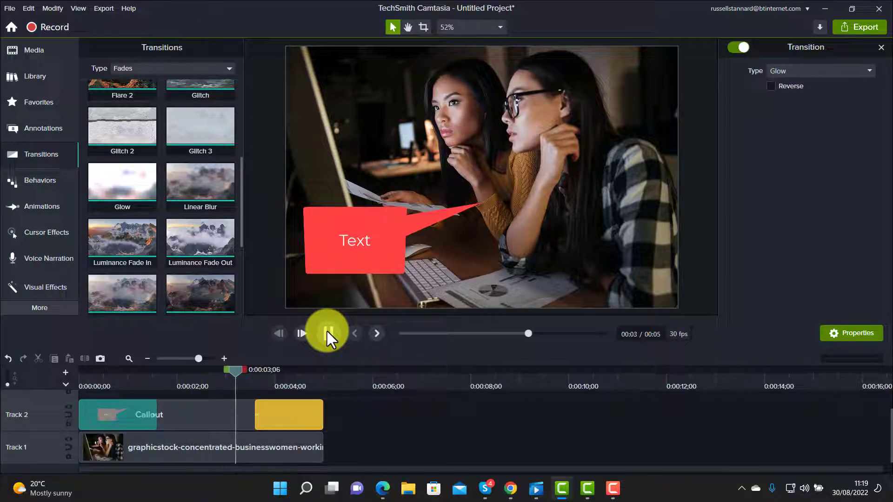
{"action": "left_click", "coordinate": [327, 331]}
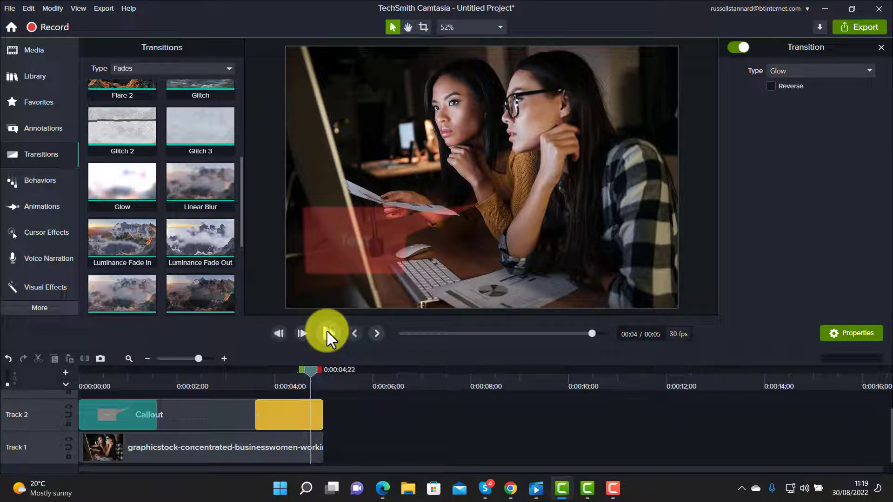
Recolour the callout's fill with a brown sampled by eyedropper from the woman's sweater, resampling it for a darker tone
{"action": "left_click_drag", "start_coordinate": [310, 372], "coordinate": [210, 390]}
{"action": "left_click", "coordinate": [189, 415]}
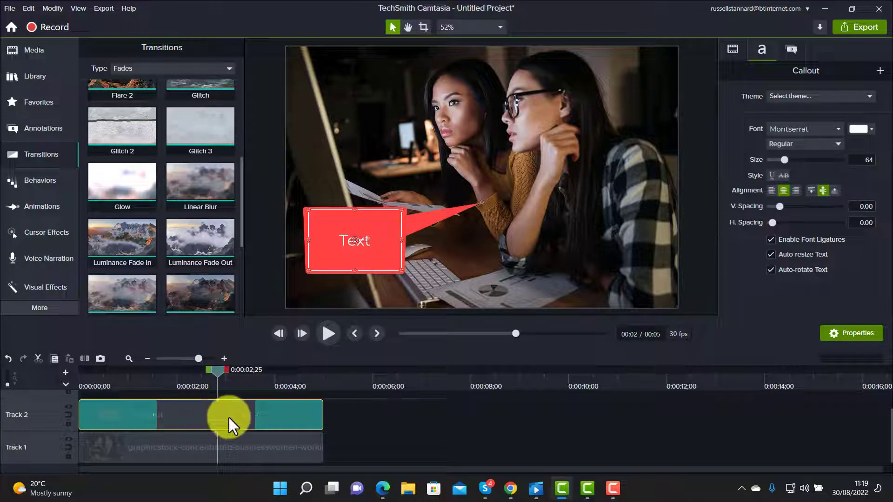
{"action": "left_click", "coordinate": [793, 45]}
{"action": "left_click", "coordinate": [871, 170]}
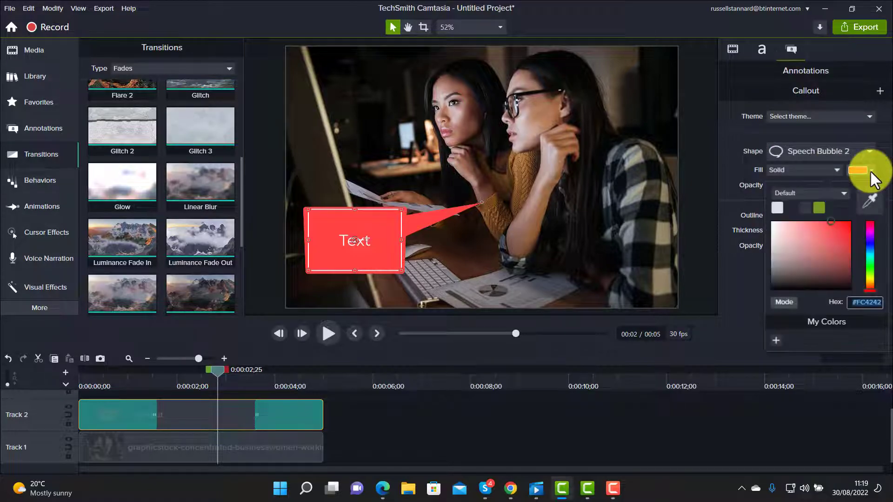
{"action": "left_click", "coordinate": [874, 199]}
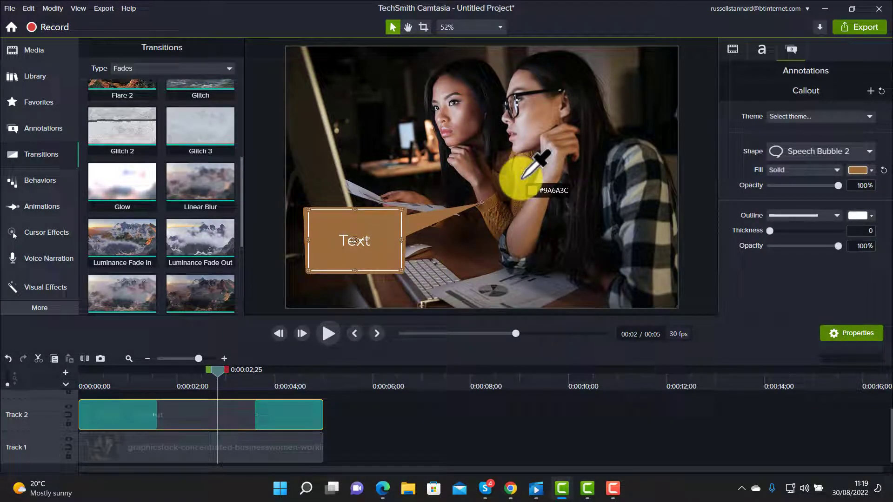
{"action": "left_click", "coordinate": [521, 178]}
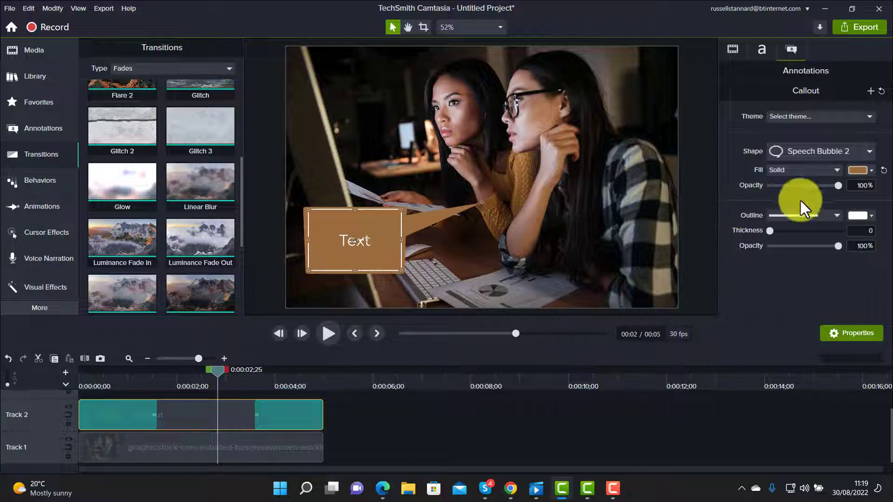
{"action": "left_click", "coordinate": [872, 171]}
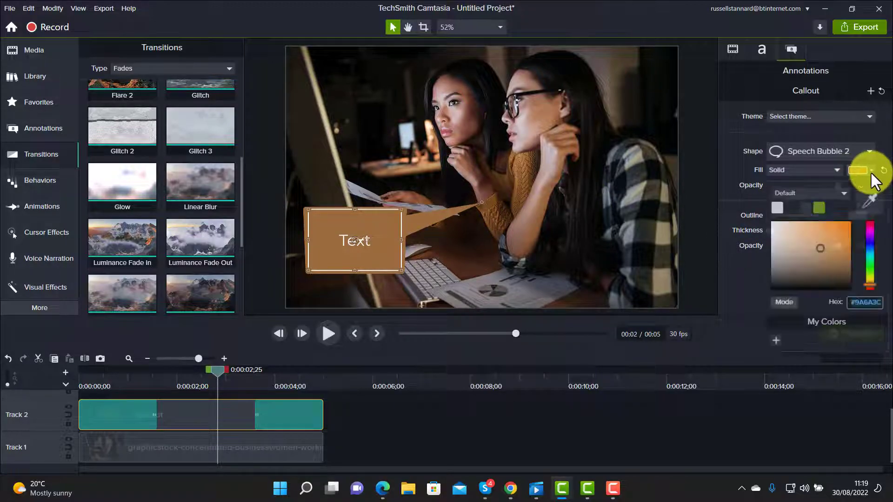
{"action": "left_click", "coordinate": [871, 195]}
{"action": "left_click", "coordinate": [521, 178]}
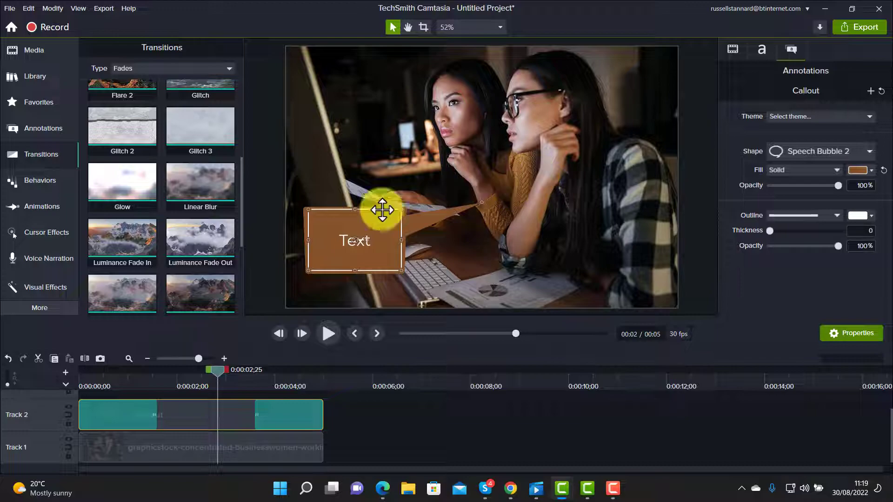
Play the sequence from the start to preview the brown callout fading in and out
{"action": "left_click_drag", "start_coordinate": [215, 370], "coordinate": [55, 381]}
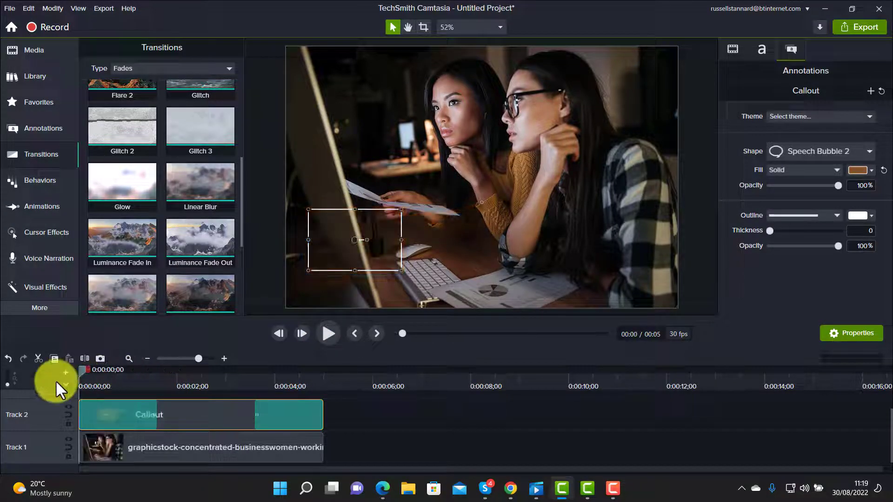
{"action": "left_click", "coordinate": [331, 330]}
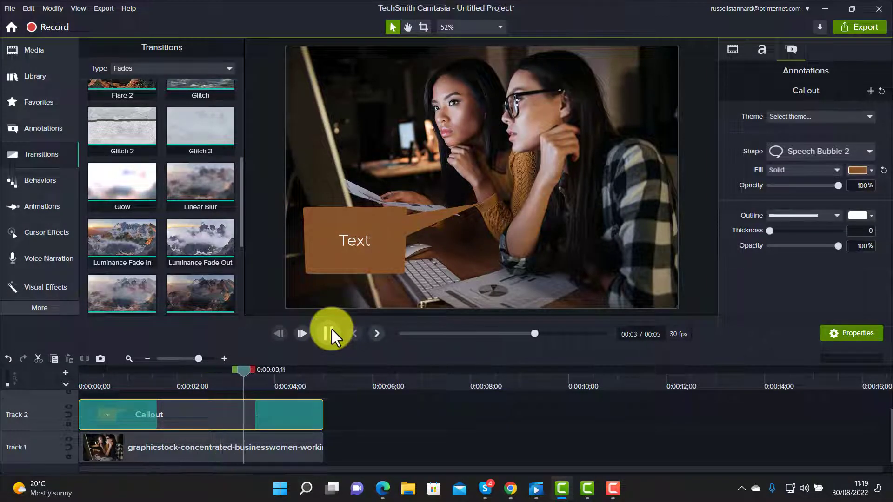
{"action": "left_click", "coordinate": [331, 329]}
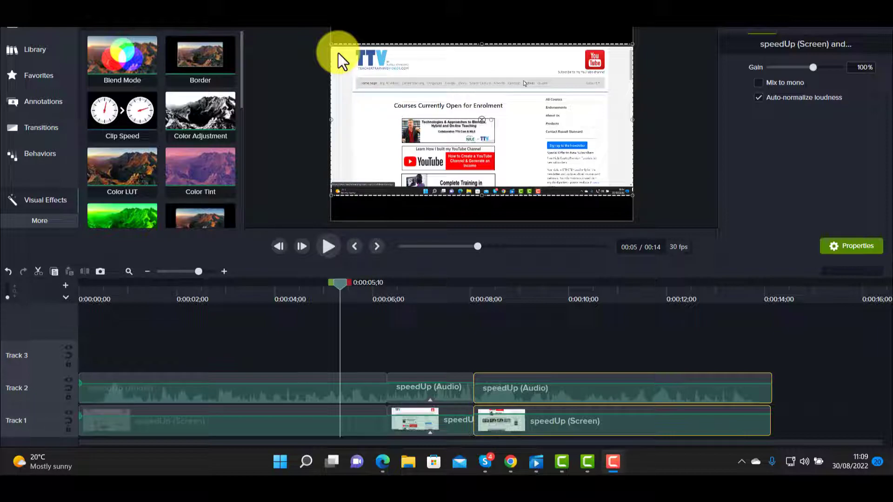
Play the already split speedUp recording from 0:00:05;04 to hear the sped-up section, and return to its beginning
{"action": "left_click_drag", "start_coordinate": [341, 286], "coordinate": [323, 283]}
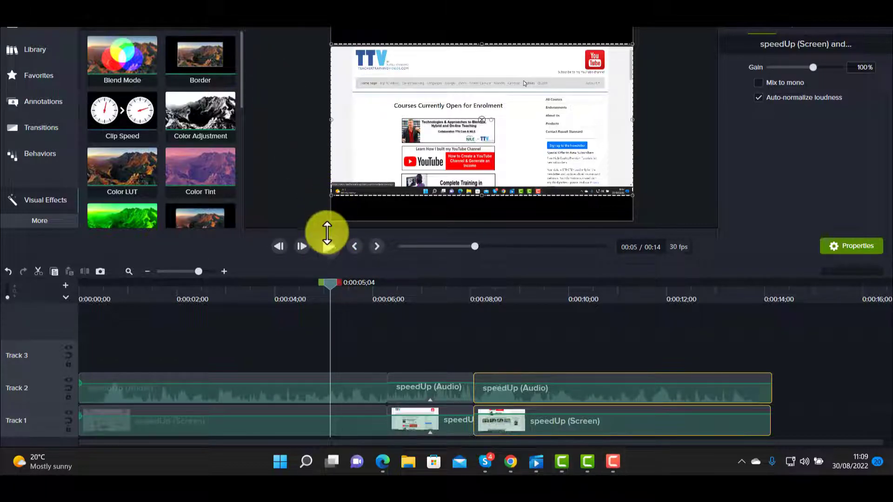
{"action": "left_click", "coordinate": [330, 249]}
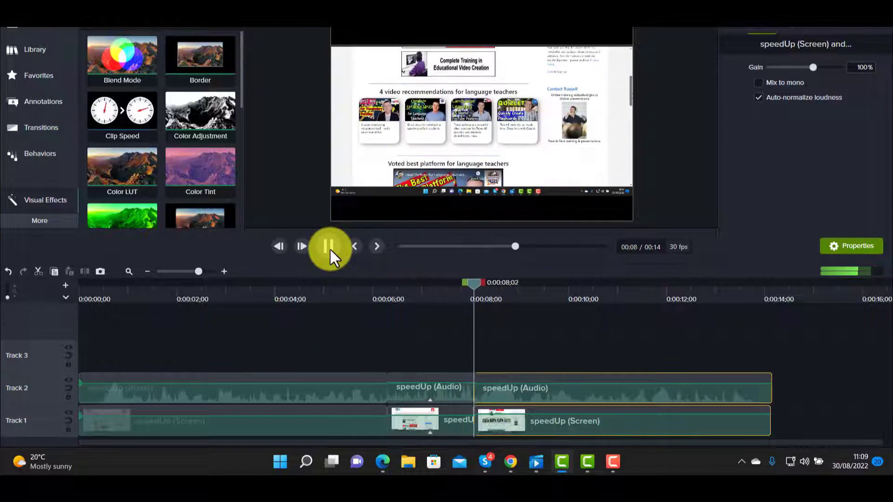
{"action": "left_click", "coordinate": [329, 248]}
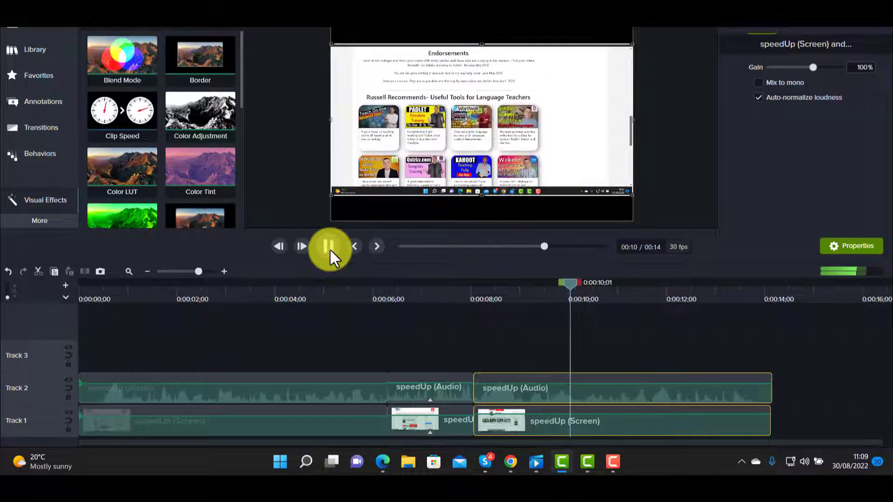
{"action": "left_click_drag", "start_coordinate": [570, 280], "coordinate": [411, 289]}
{"action": "left_click", "coordinate": [400, 291]}
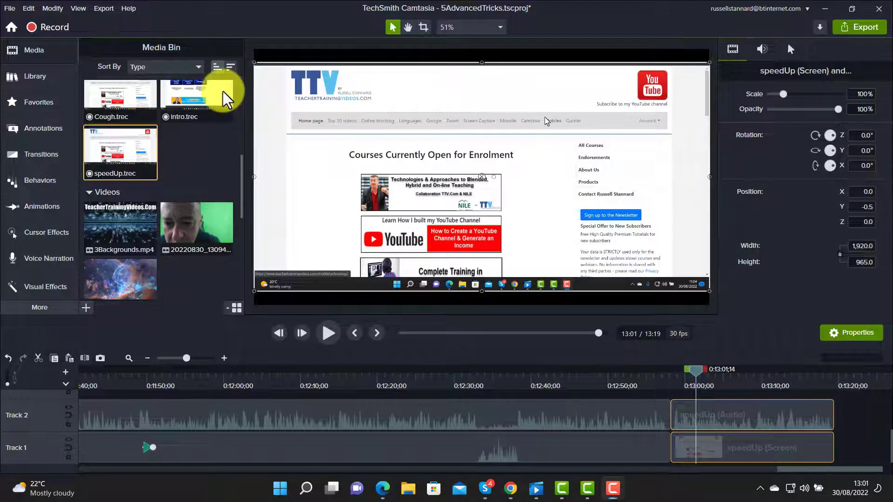
Play the speedUp recording from 0:12:59;29 and split its screen and audio clips at 0:13:03;11
{"action": "left_click_drag", "start_coordinate": [696, 374], "coordinate": [687, 372]}
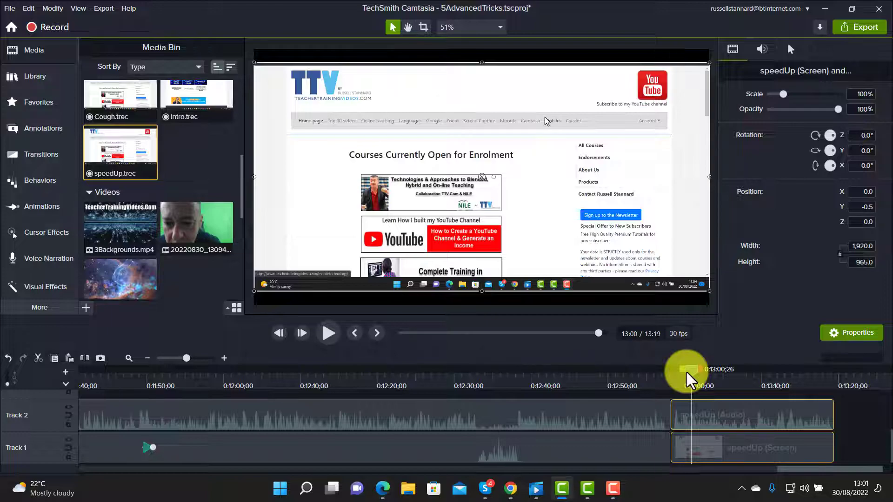
{"action": "left_click_drag", "start_coordinate": [691, 372], "coordinate": [683, 371]}
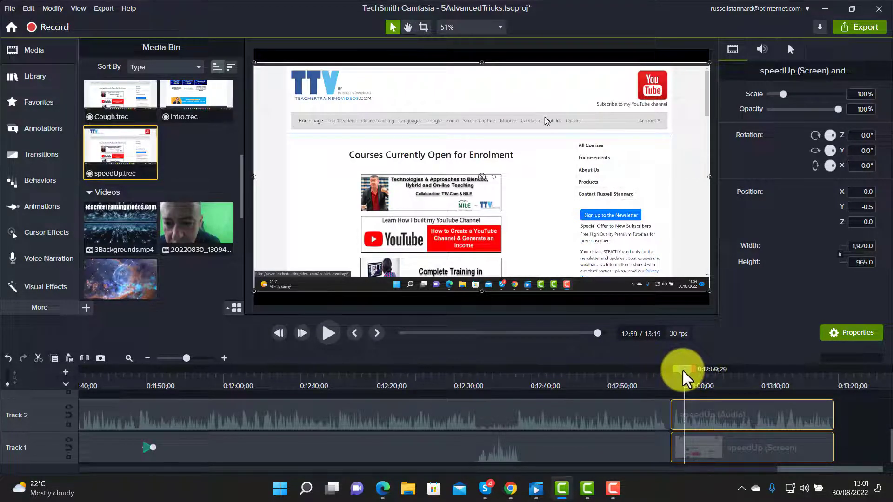
{"action": "left_click", "coordinate": [329, 333]}
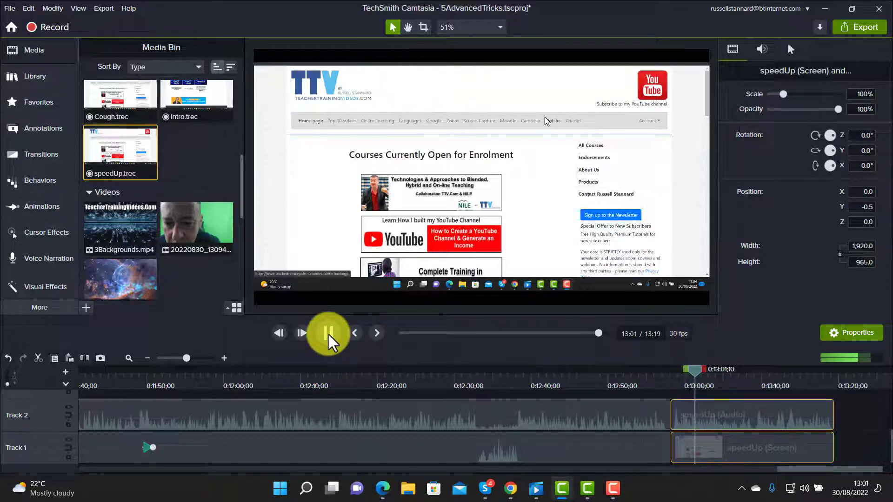
{"action": "left_click", "coordinate": [328, 333]}
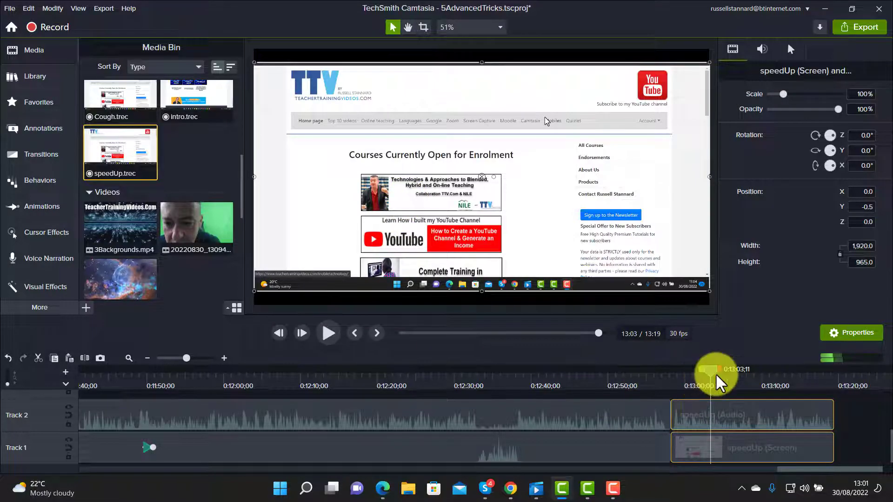
{"action": "left_click_drag", "start_coordinate": [702, 393], "coordinate": [703, 468]}
{"action": "left_click", "coordinate": [84, 358]}
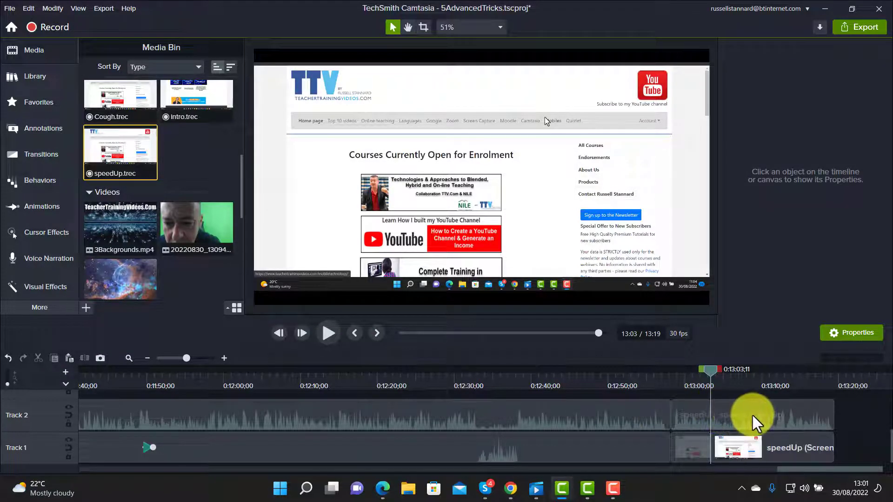
Play the speedUp recording from 0:13:03;11 and split its screen and audio clips again at 0:13:14;10
{"action": "left_click", "coordinate": [330, 334]}
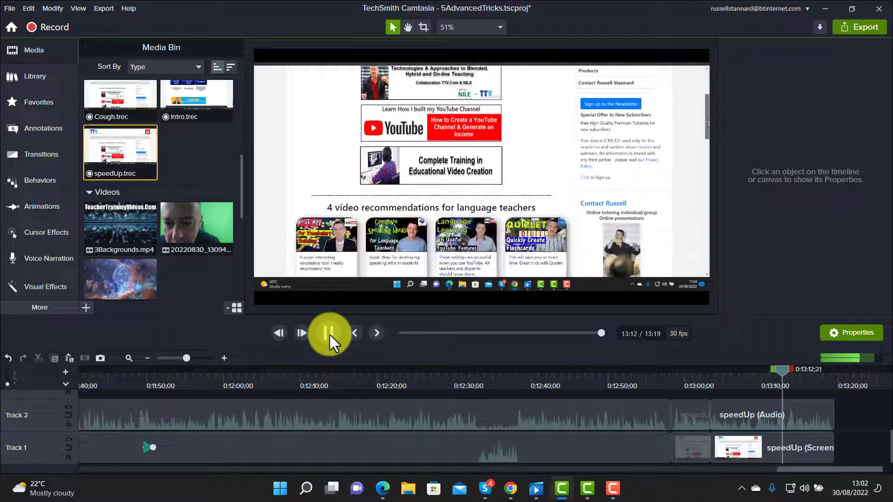
{"action": "left_click", "coordinate": [329, 333]}
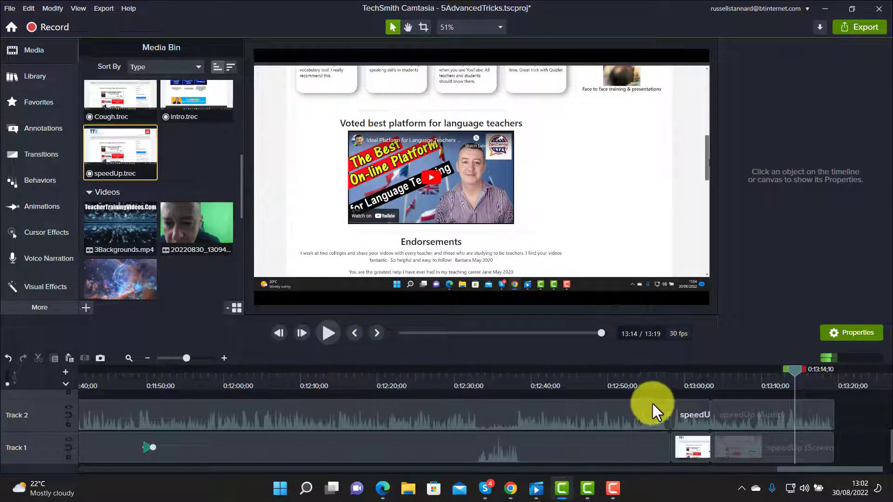
{"action": "left_click", "coordinate": [745, 453]}
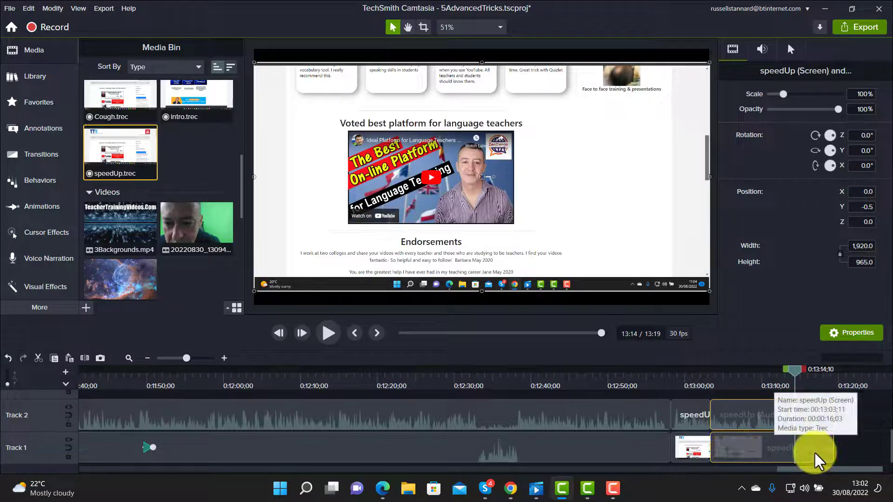
{"action": "left_click", "coordinate": [84, 358]}
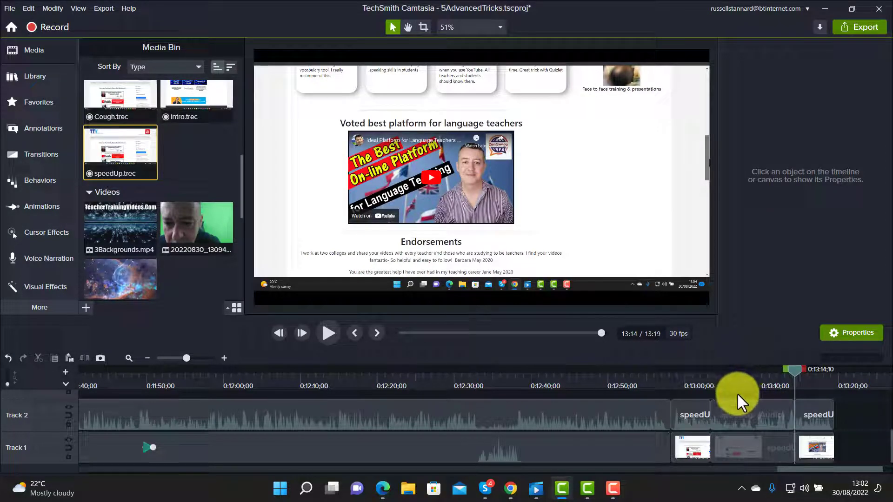
Apply the Clip Speed effect to the middle speedUp section and set its speed to 5.06x
{"action": "left_click", "coordinate": [740, 459]}
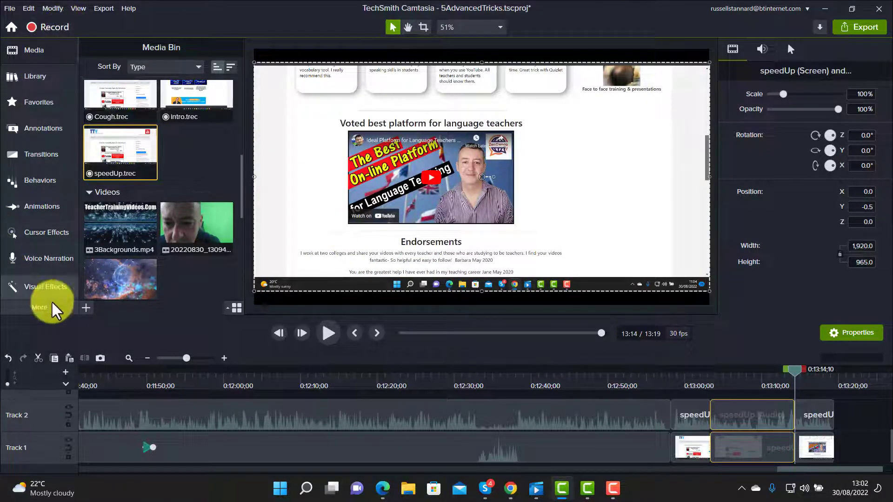
{"action": "left_click", "coordinate": [41, 291]}
{"action": "left_click_drag", "start_coordinate": [147, 96], "coordinate": [758, 442]}
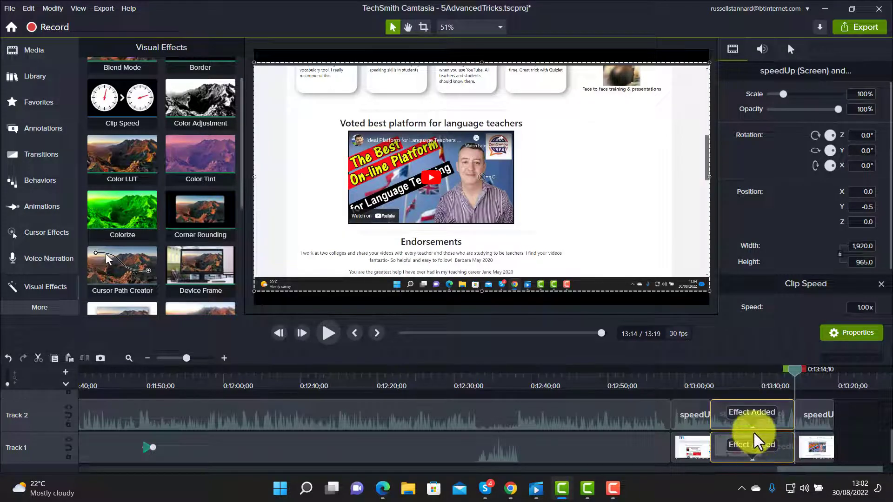
{"action": "left_click", "coordinate": [762, 49]}
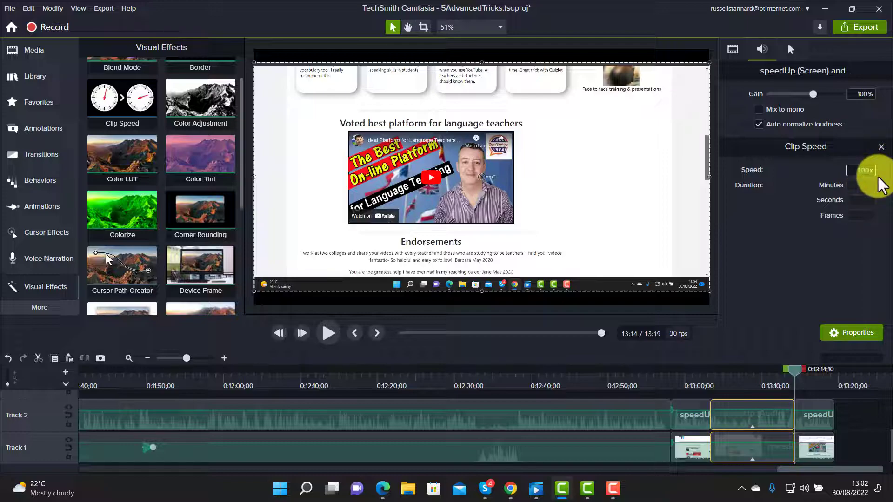
{"action": "key", "text": "BackSpace"}
{"action": "key", "text": "Return"}
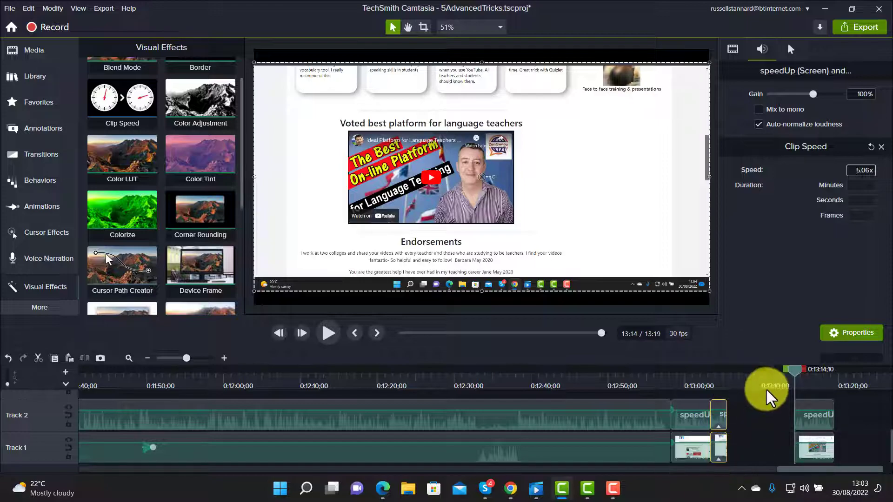
Close the gap by moving the last speedUp screen and audio clips against the end of the sped-up section
{"action": "left_click_drag", "start_coordinate": [794, 382], "coordinate": [740, 388]}
{"action": "left_click", "coordinate": [783, 405]}
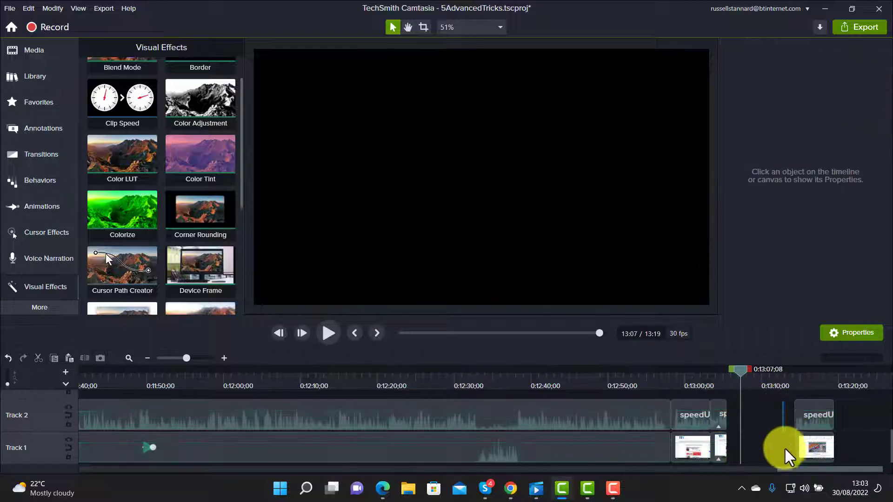
{"action": "left_click", "coordinate": [817, 422]}
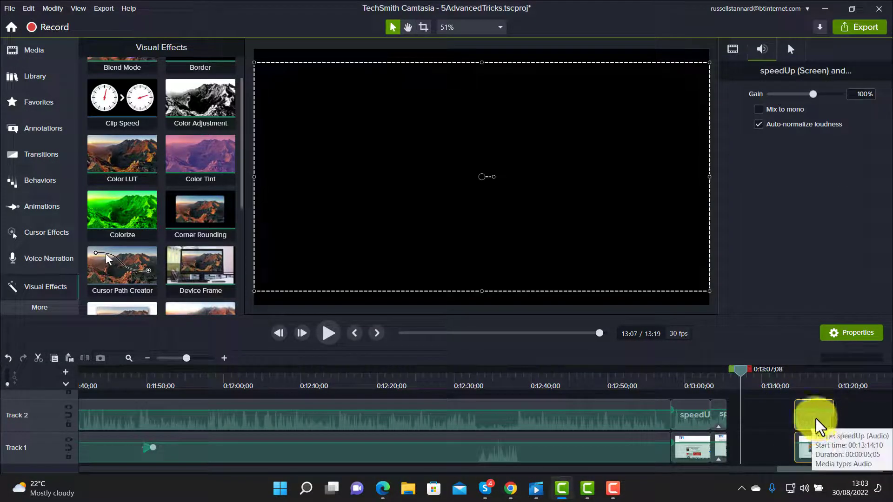
{"action": "left_click_drag", "start_coordinate": [819, 426], "coordinate": [739, 423]}
Play the timeline from 0:13:02;24 to preview the sped-up section and its join with the last clip
{"action": "left_click_drag", "start_coordinate": [740, 370], "coordinate": [705, 372]}
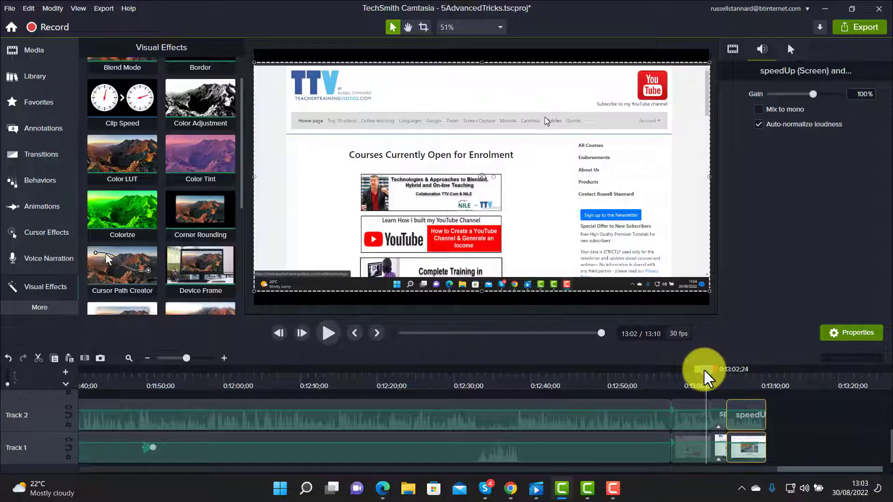
{"action": "left_click", "coordinate": [328, 335]}
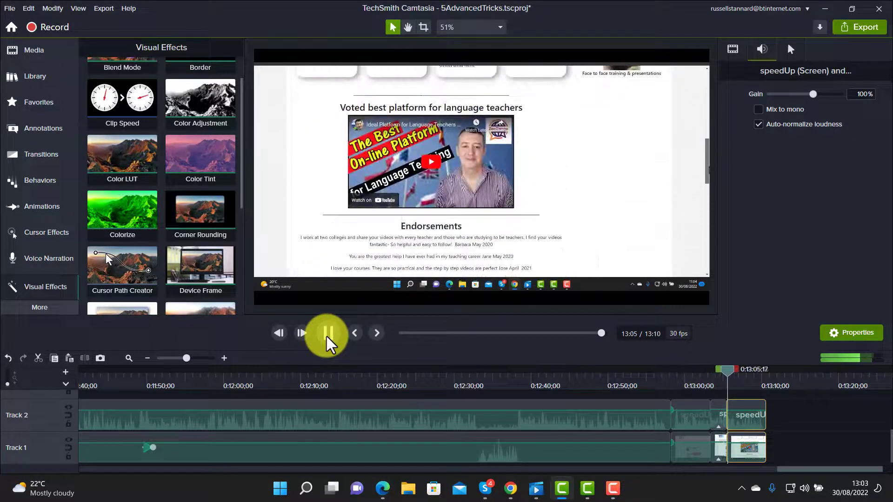
{"action": "left_click", "coordinate": [328, 335]}
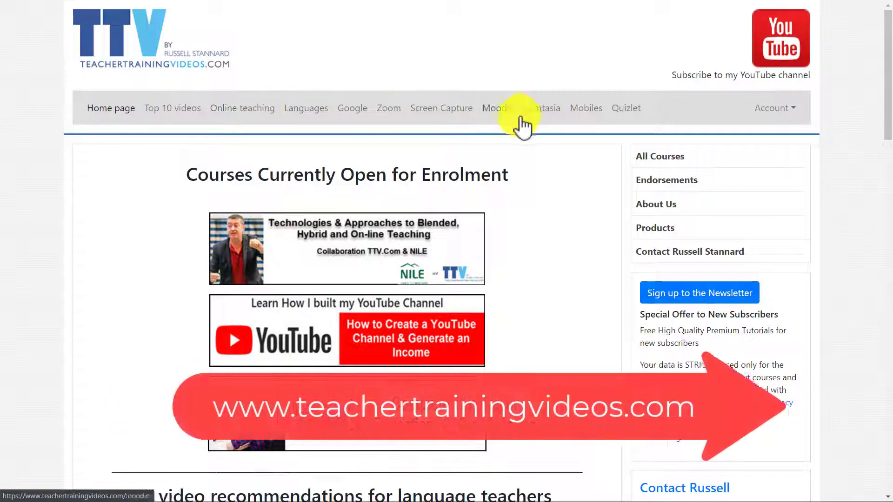
On the teachertrainingvideos.com website, open the Camtasia page and look through its video tutorials down to the footer
{"action": "left_click", "coordinate": [540, 109]}
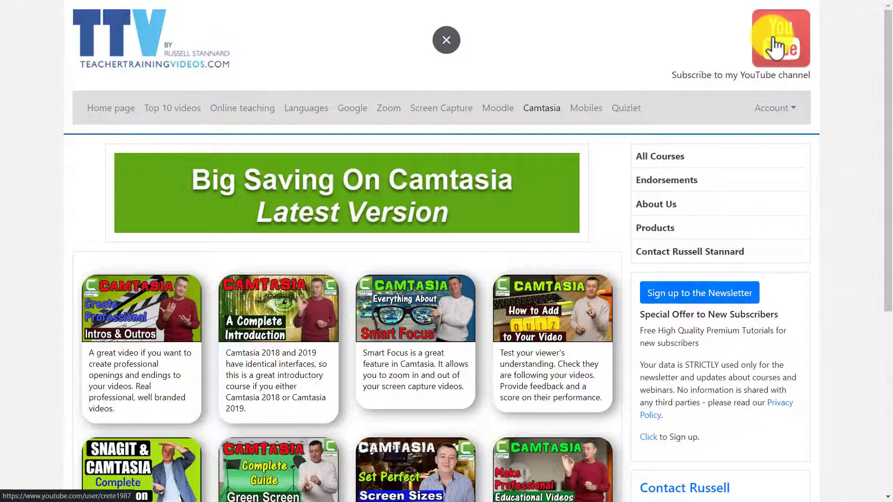
{"action": "left_click_drag", "start_coordinate": [888, 109], "coordinate": [883, 308]}
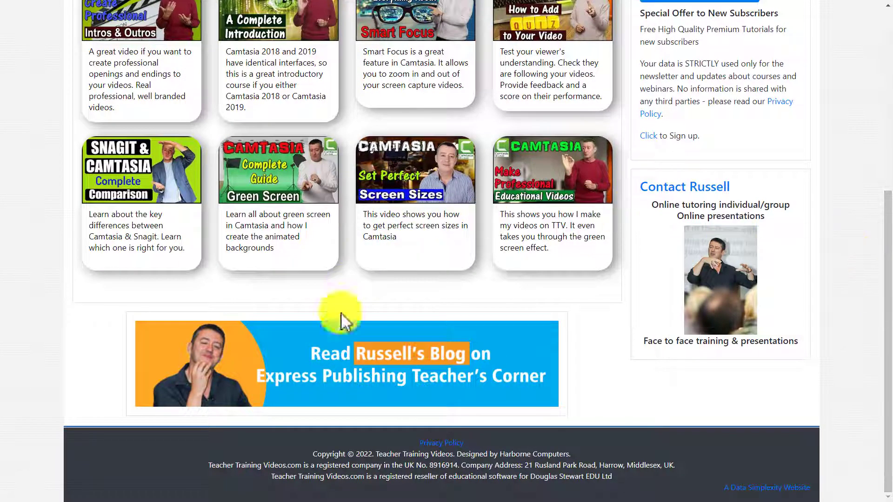